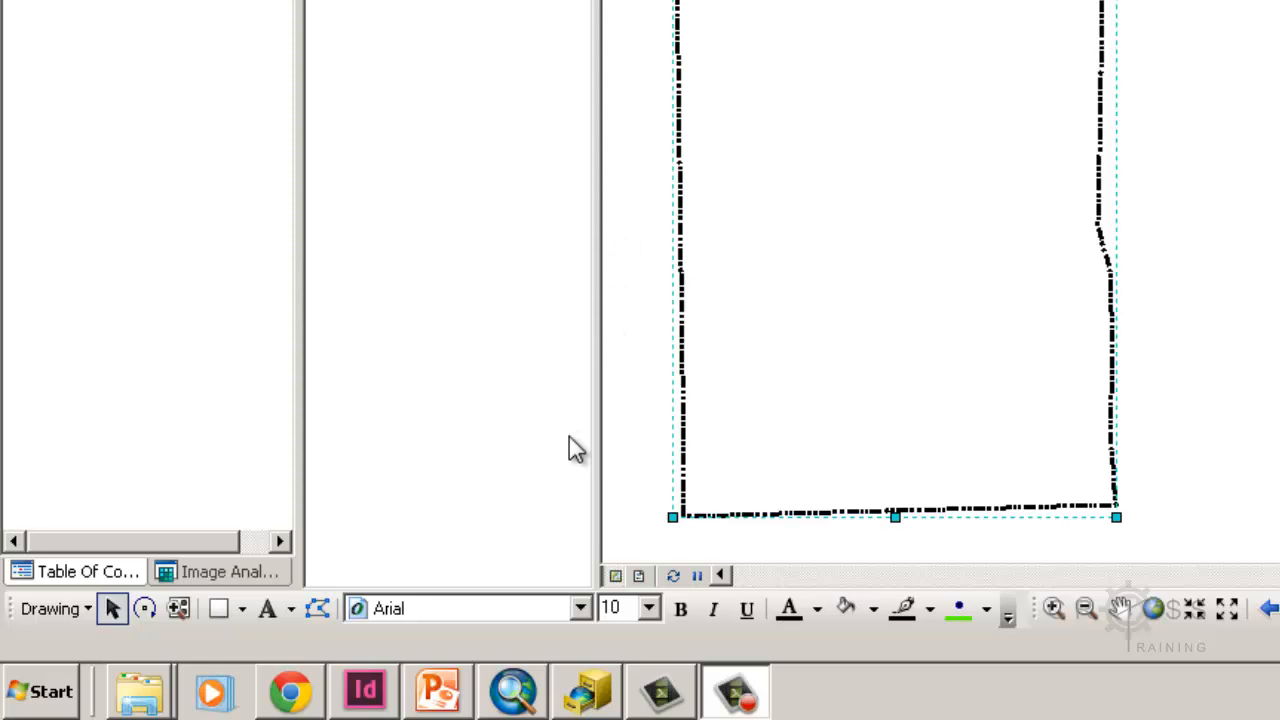
Switch to ArcCatalog and reposition its window over the map
{"action": "left_click", "coordinate": [40, 696]}
{"action": "left_click", "coordinate": [95, 580]}
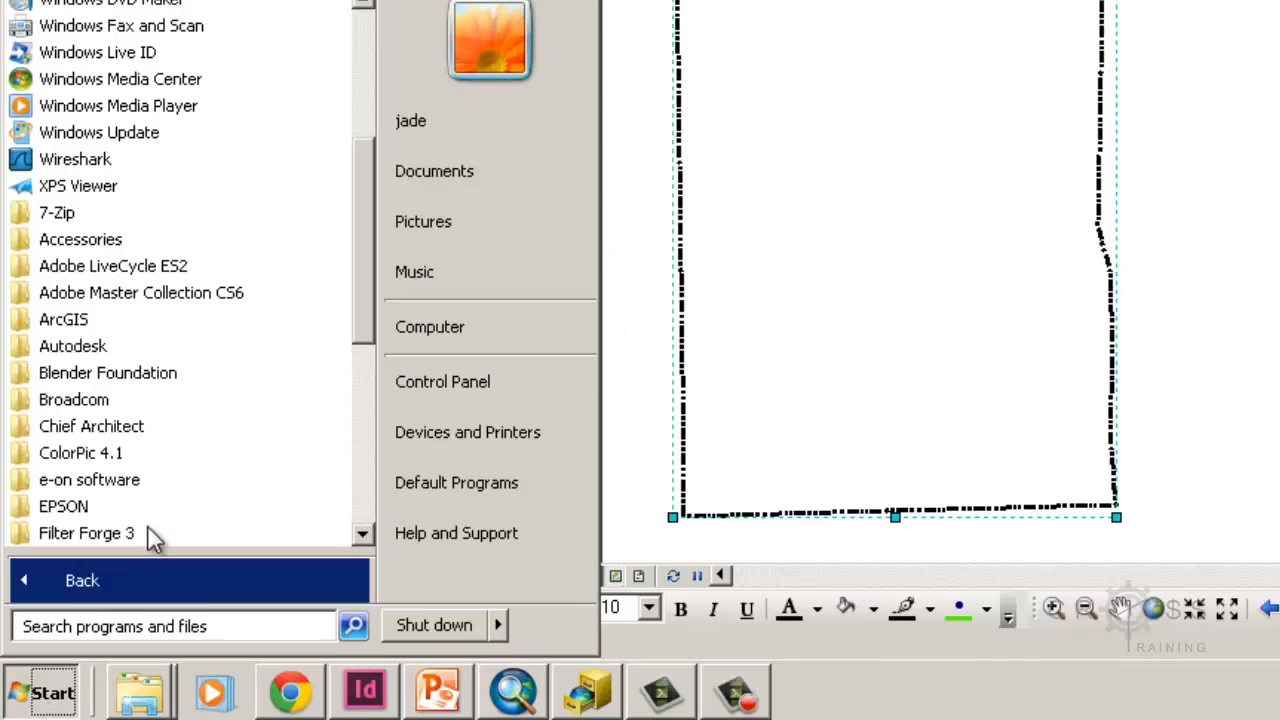
{"action": "left_click", "coordinate": [206, 322]}
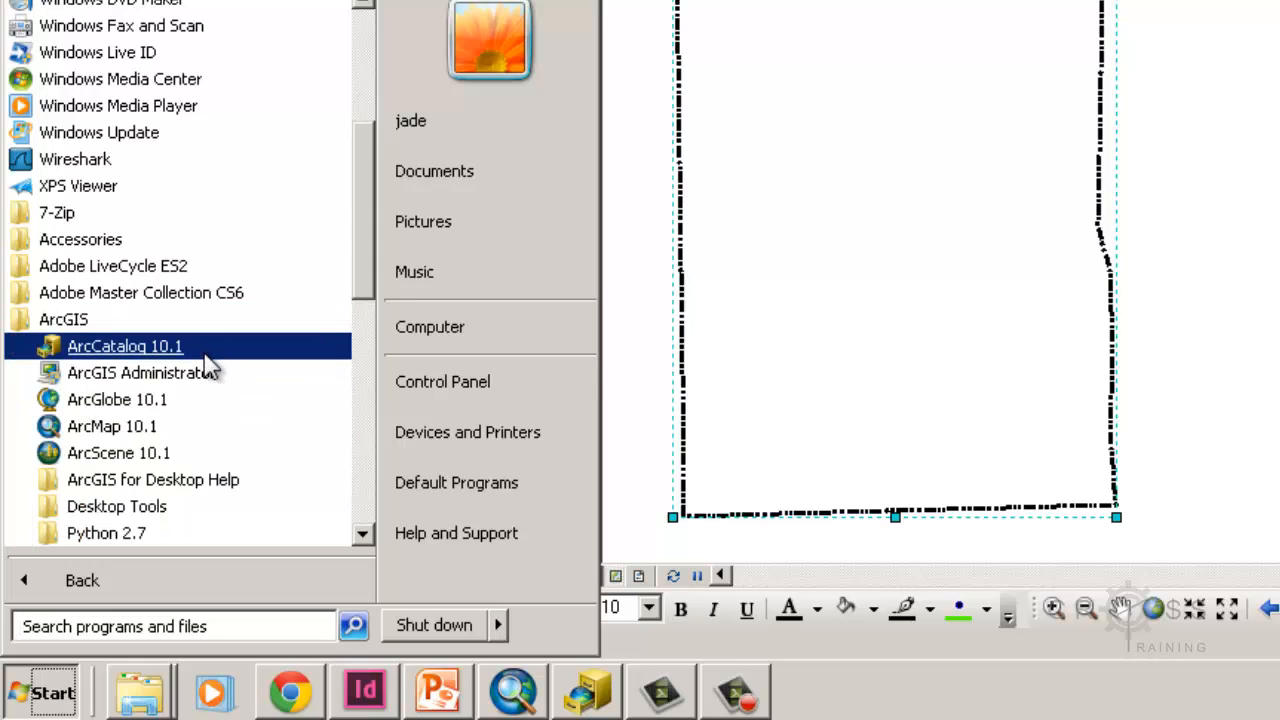
{"action": "left_click", "coordinate": [588, 698]}
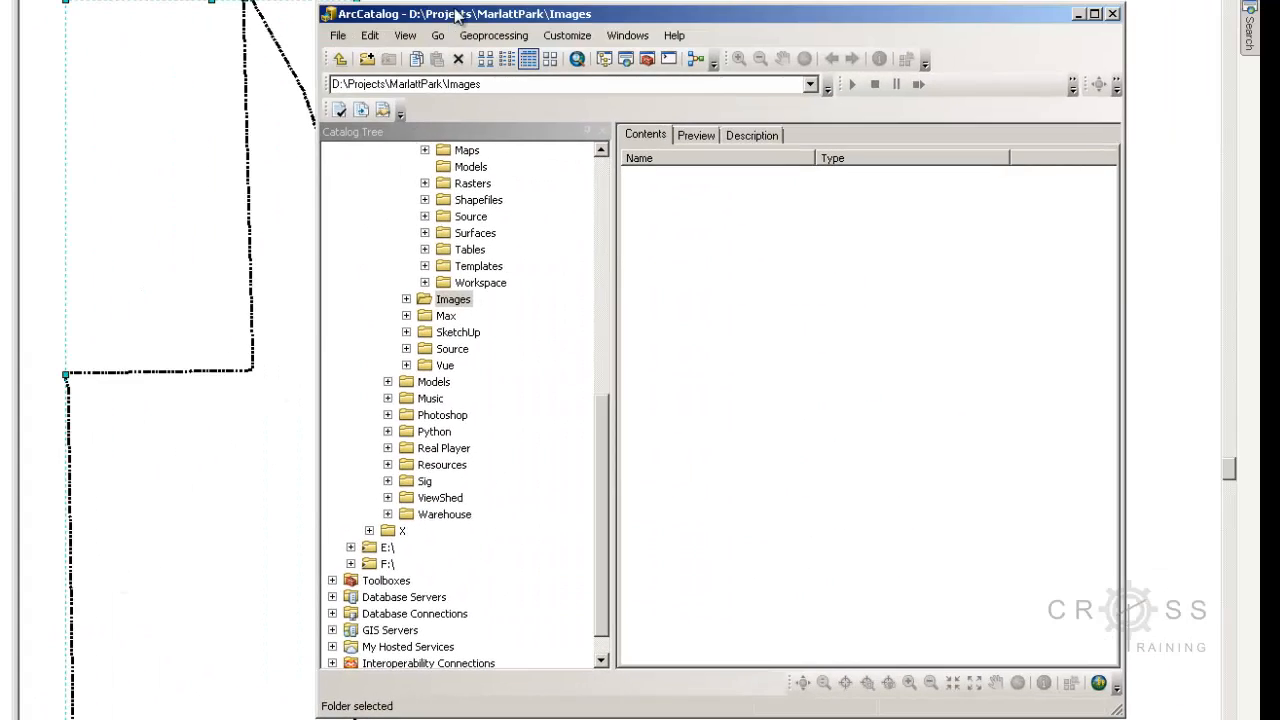
{"action": "left_click_drag", "start_coordinate": [458, 14], "coordinate": [174, 27]}
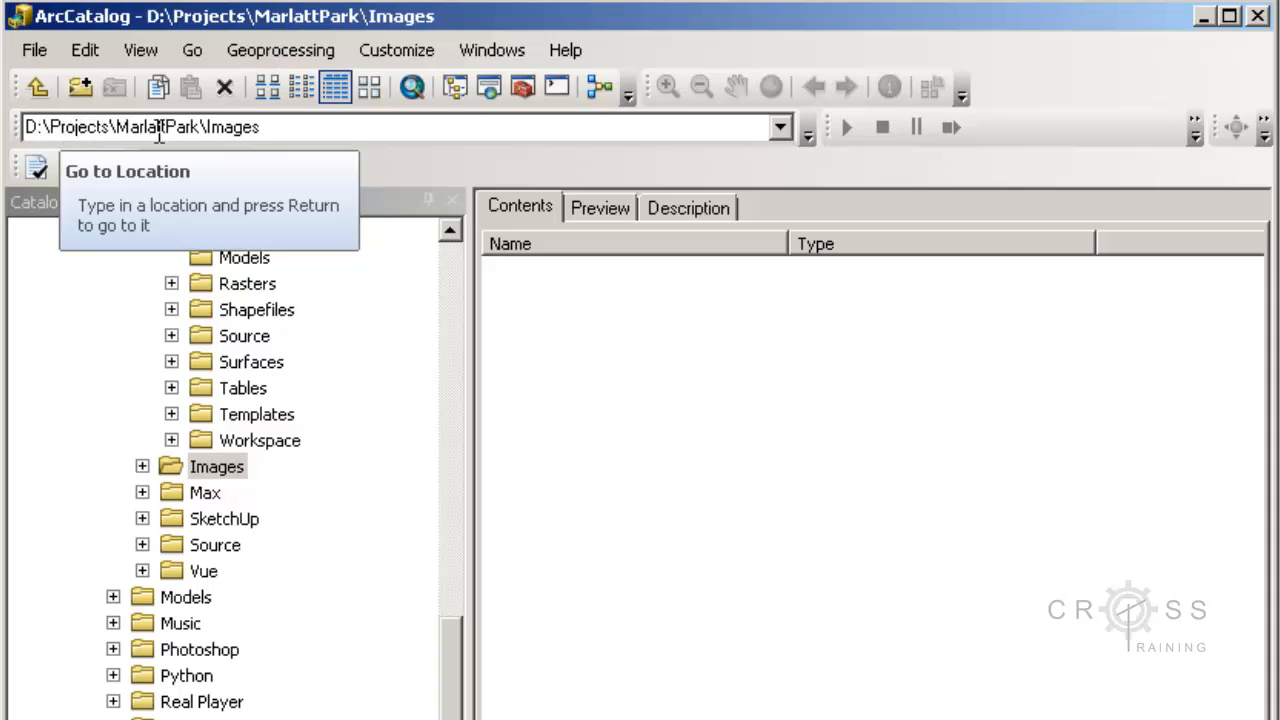
Select the Models folder inside D:\Projects\MarlattPark\GIS in the catalog tree
{"action": "left_click", "coordinate": [258, 262]}
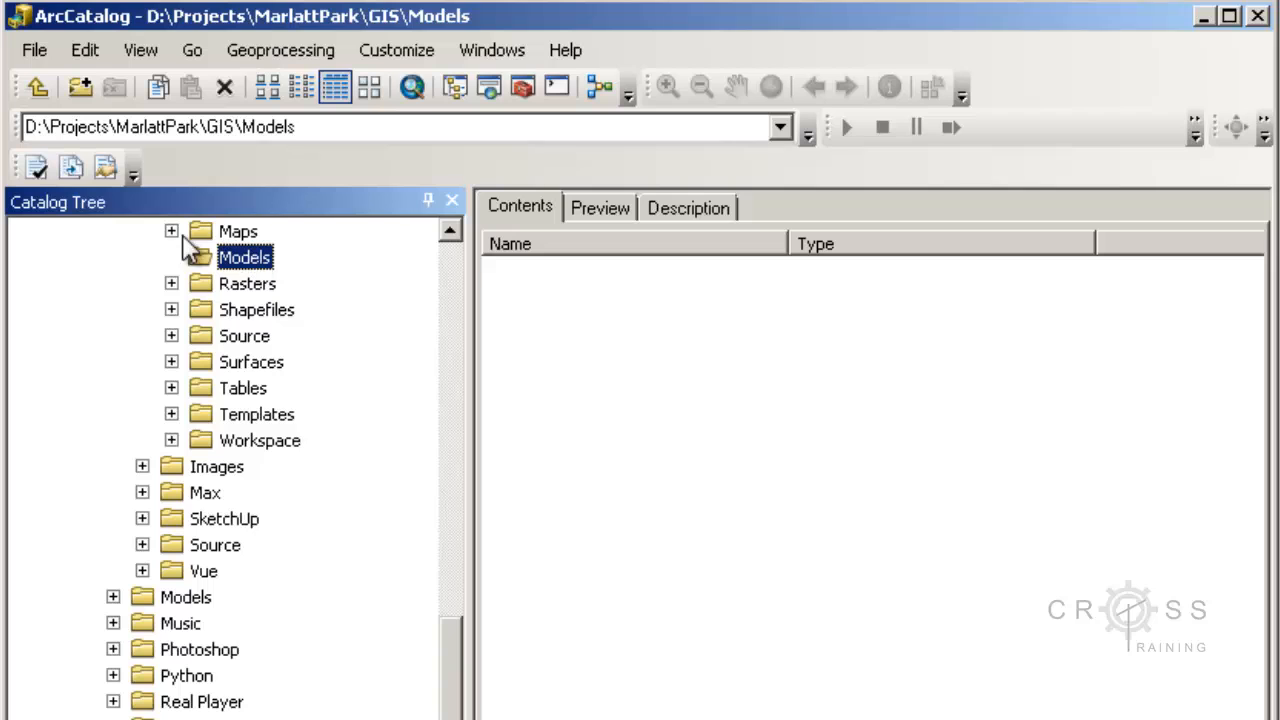
{"action": "scroll", "coordinate": [215, 283], "scroll_direction": "up", "scroll_amount": 2}
{"action": "scroll", "coordinate": [215, 283], "scroll_direction": "up", "scroll_amount": 6}
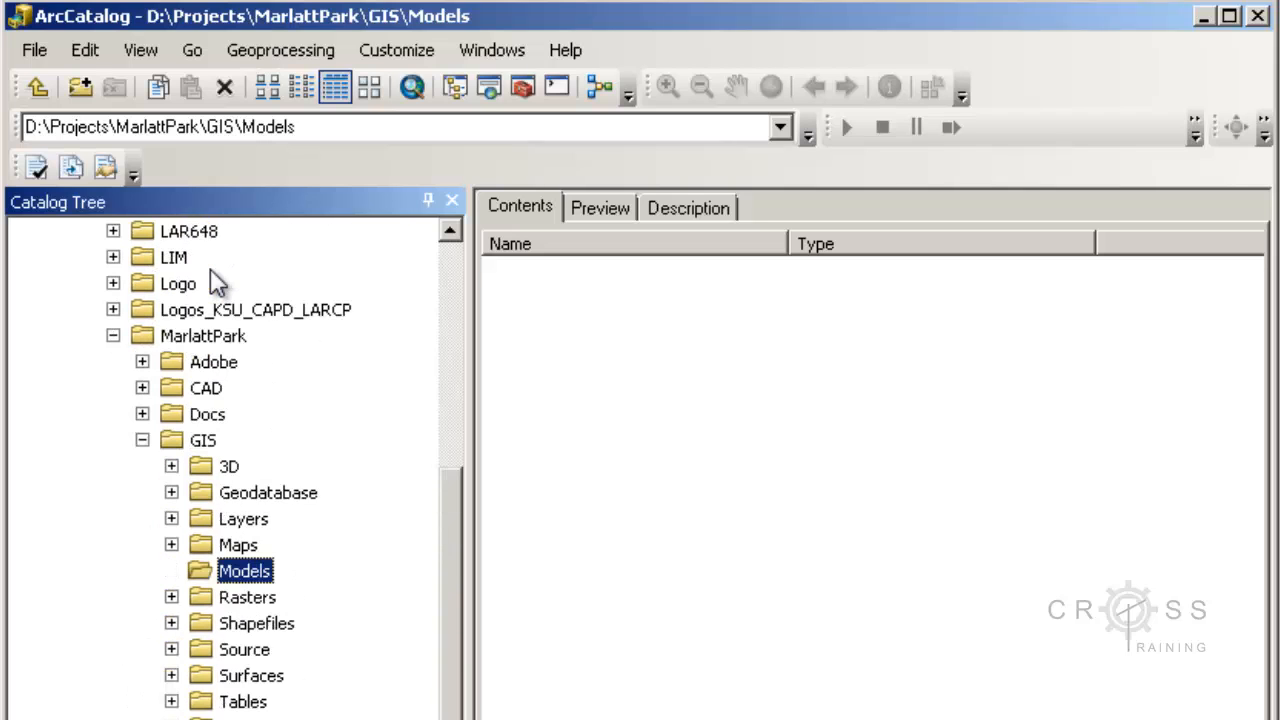
{"action": "scroll", "coordinate": [215, 283], "scroll_direction": "up", "scroll_amount": 1}
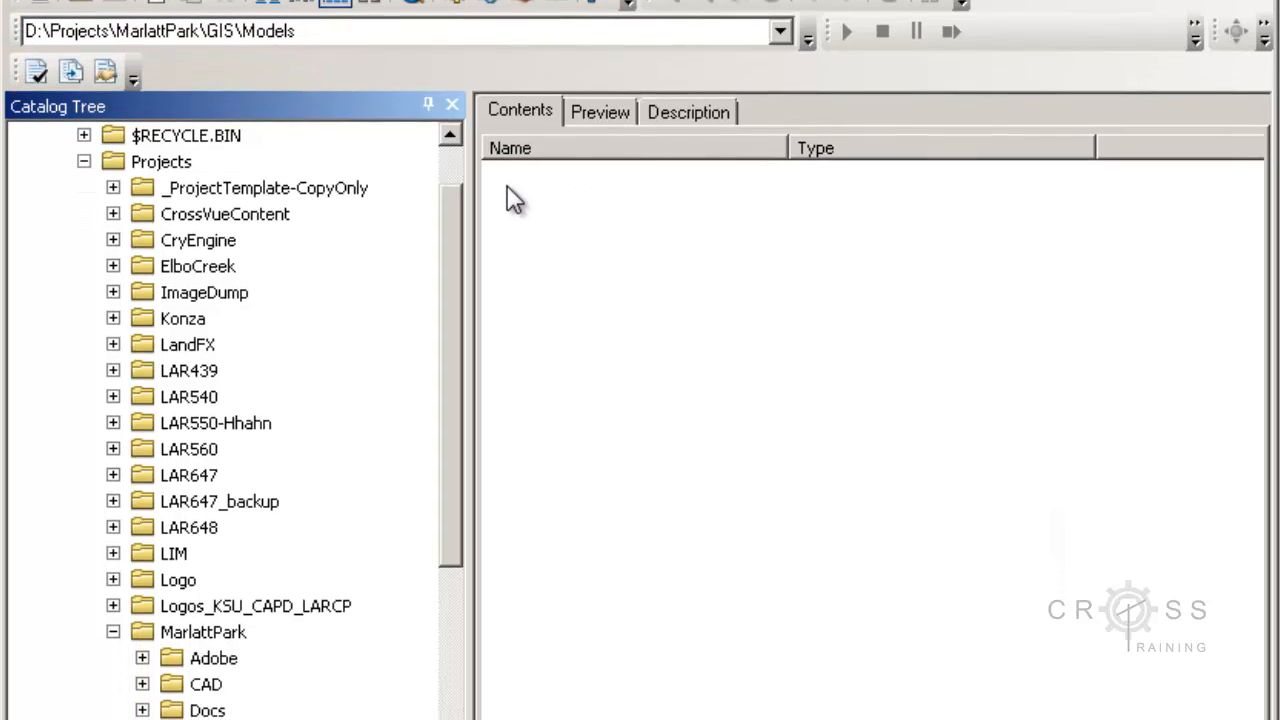
Create a new toolbox in the Models folder and name it MarlattPark.tbx
{"action": "right_click", "coordinate": [505, 270]}
{"action": "mouse_move", "coordinate": [582, 290]}
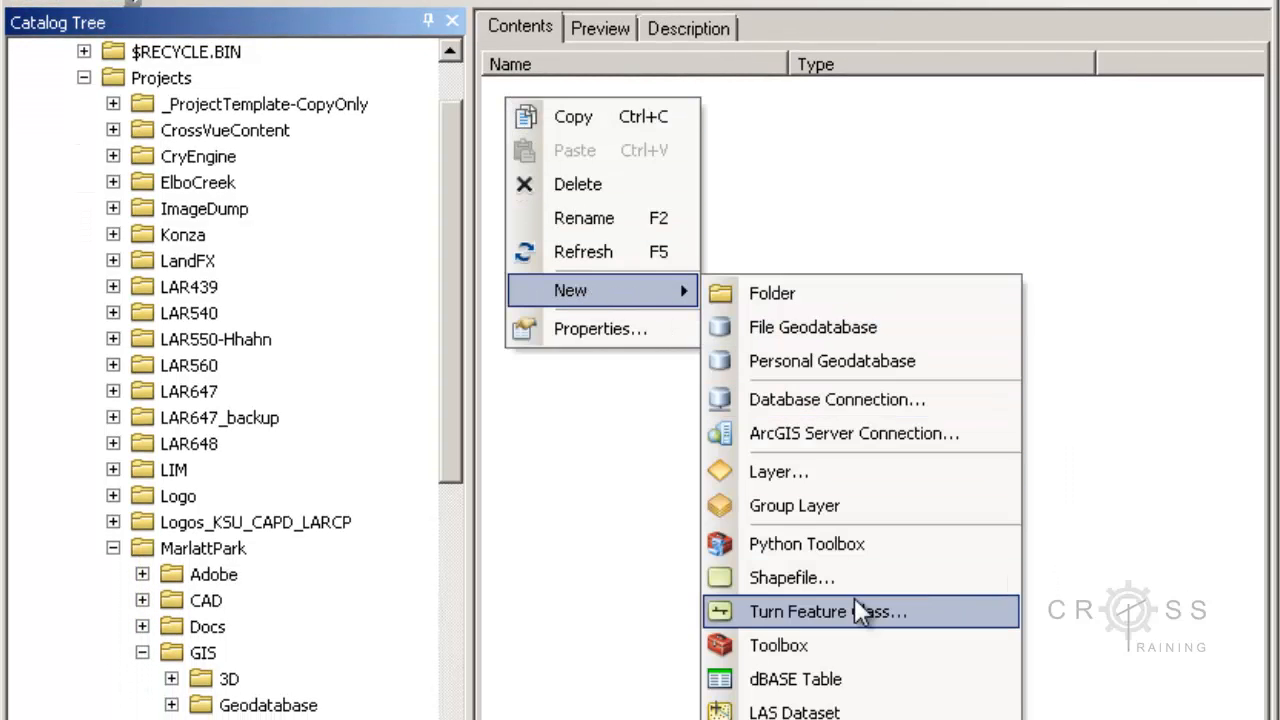
{"action": "left_click", "coordinate": [856, 645]}
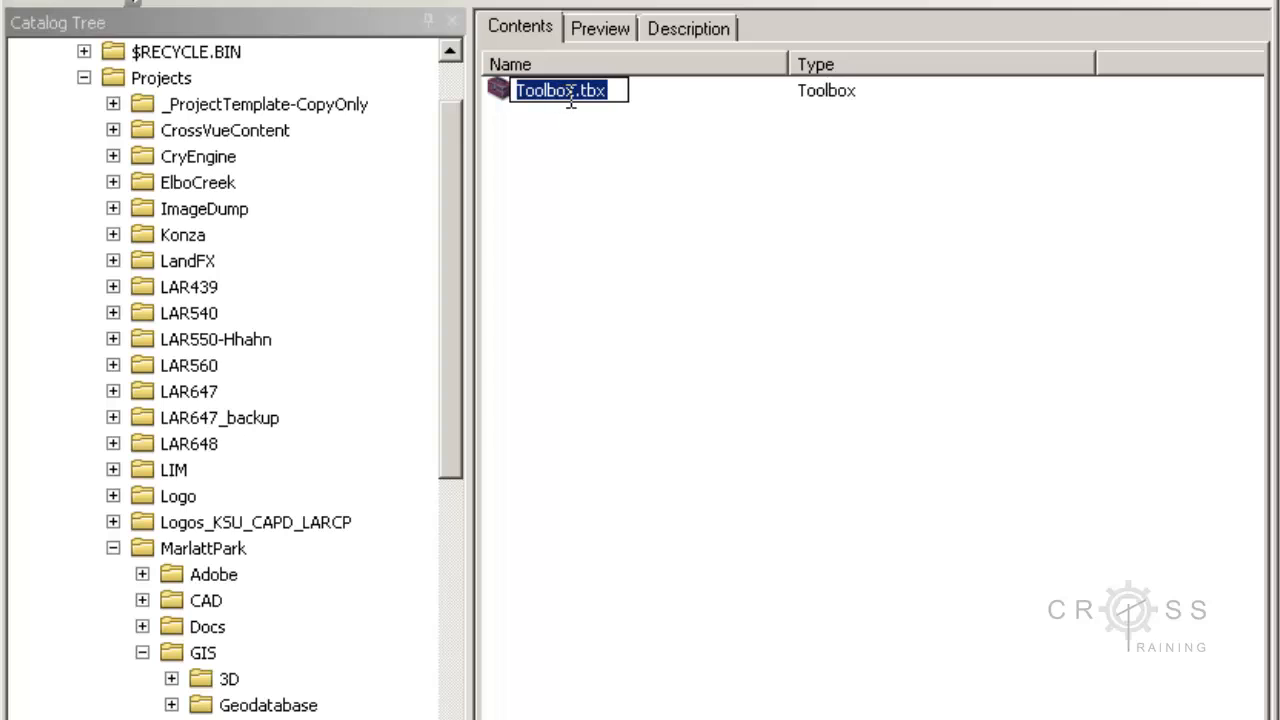
{"action": "left_click_drag", "start_coordinate": [574, 95], "coordinate": [516, 92]}
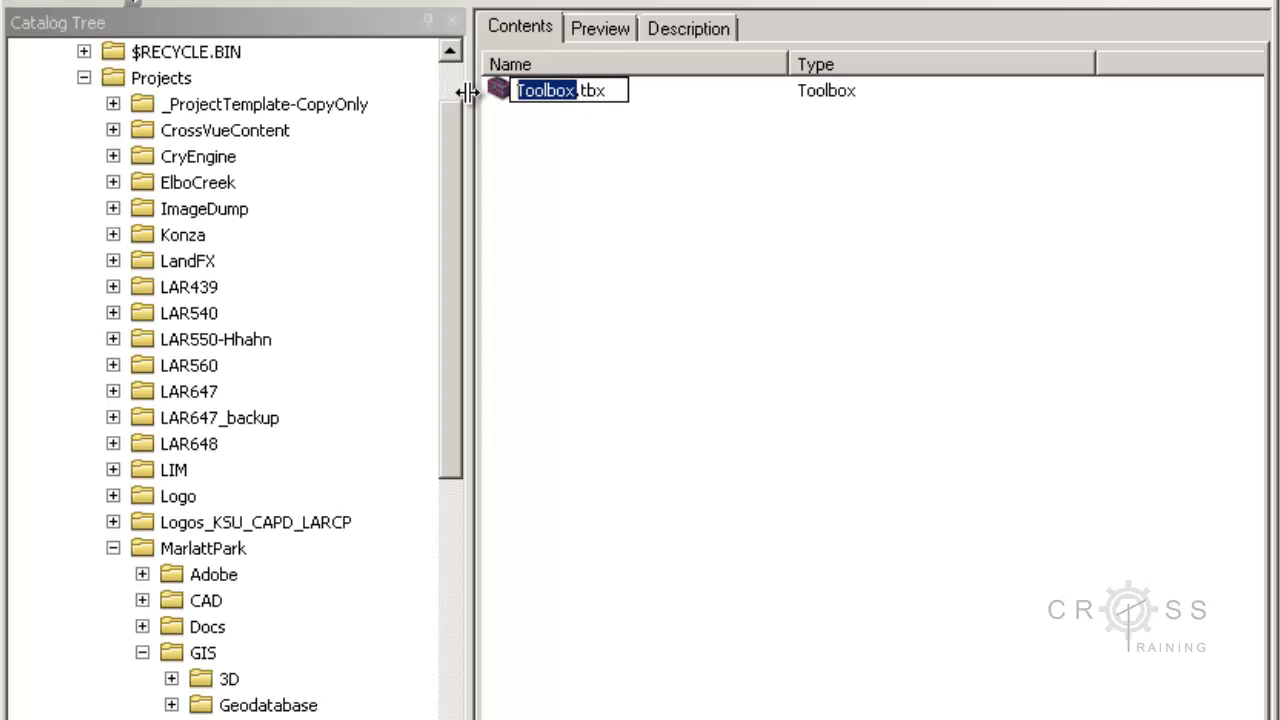
{"action": "type", "text": "Mar"}
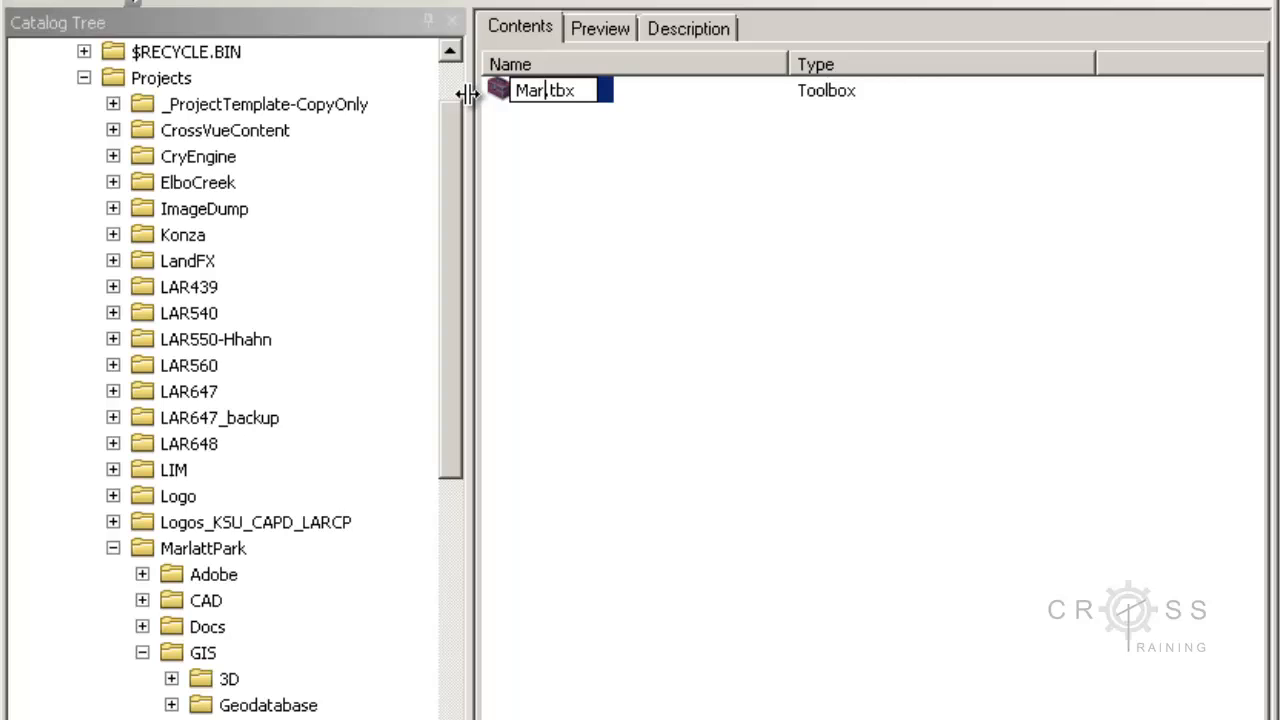
{"action": "type", "text": "lattPar"}
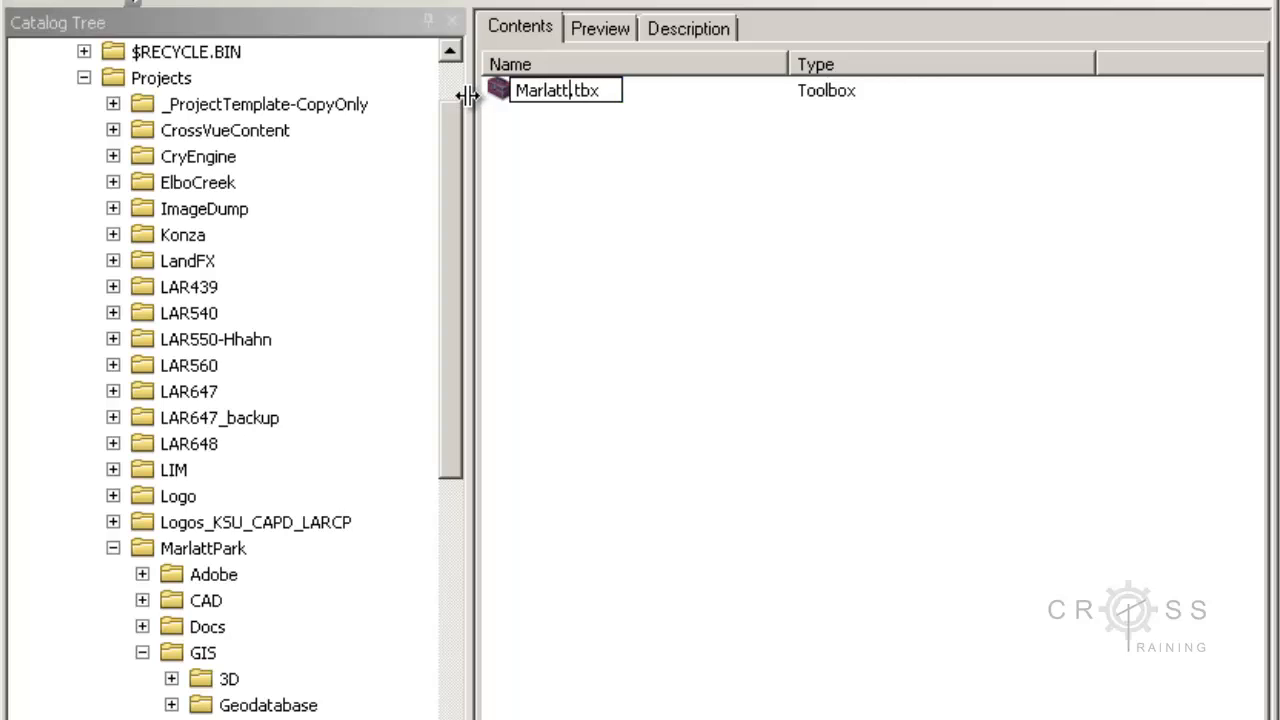
{"action": "type", "text": "k"}
{"action": "left_click", "coordinate": [614, 207]}
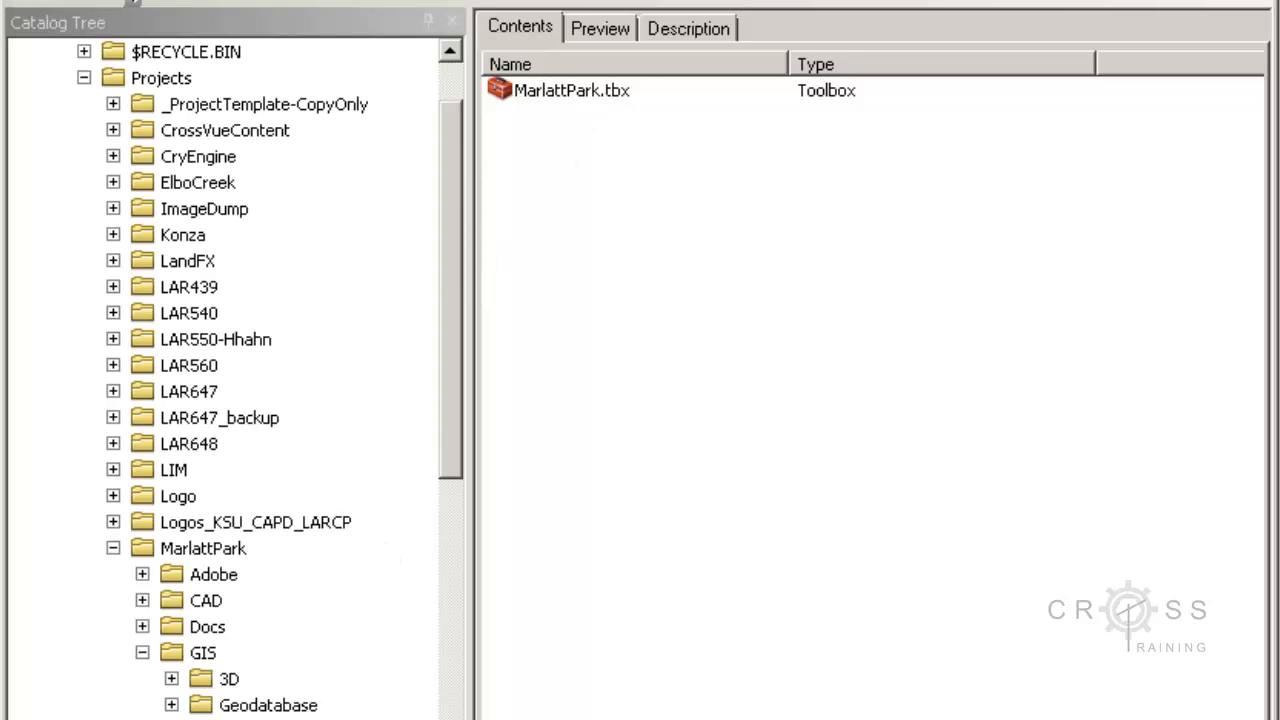
Create a new model in the MarlattPark.tbx toolbox and close its empty editing window
{"action": "left_click", "coordinate": [255, 718]}
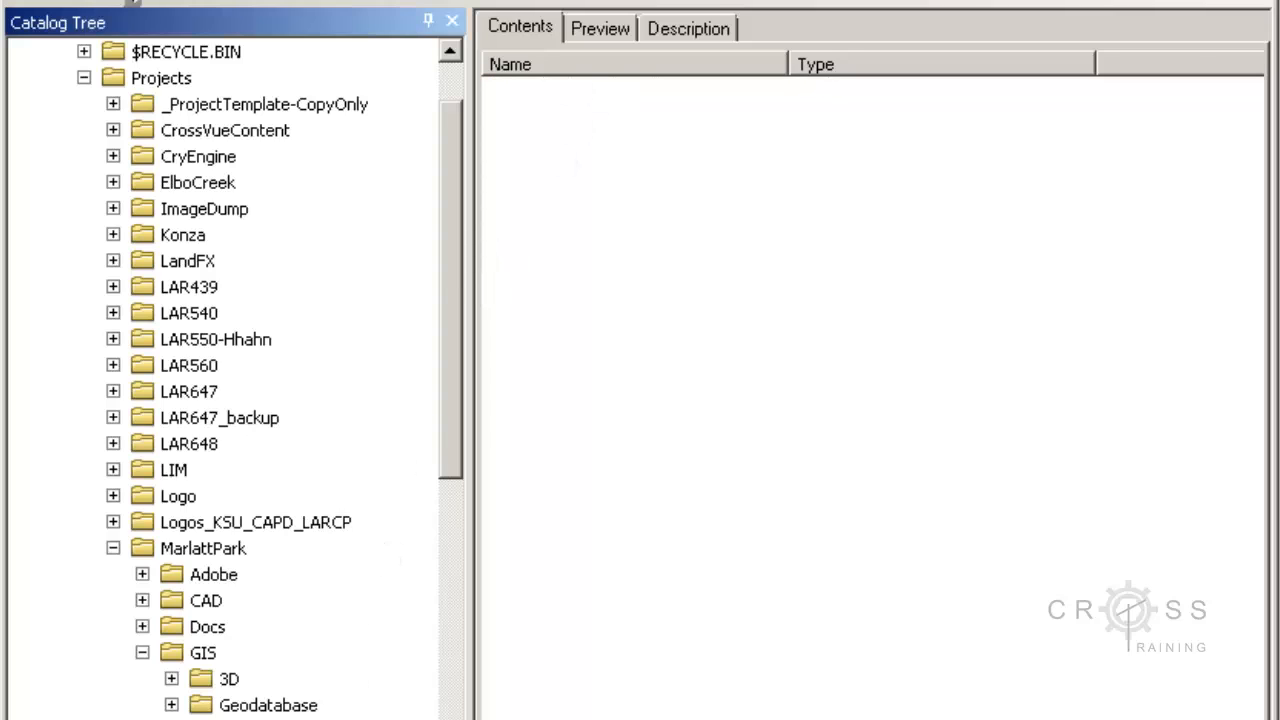
{"action": "scroll", "coordinate": [309, 614], "scroll_direction": "down", "scroll_amount": 9}
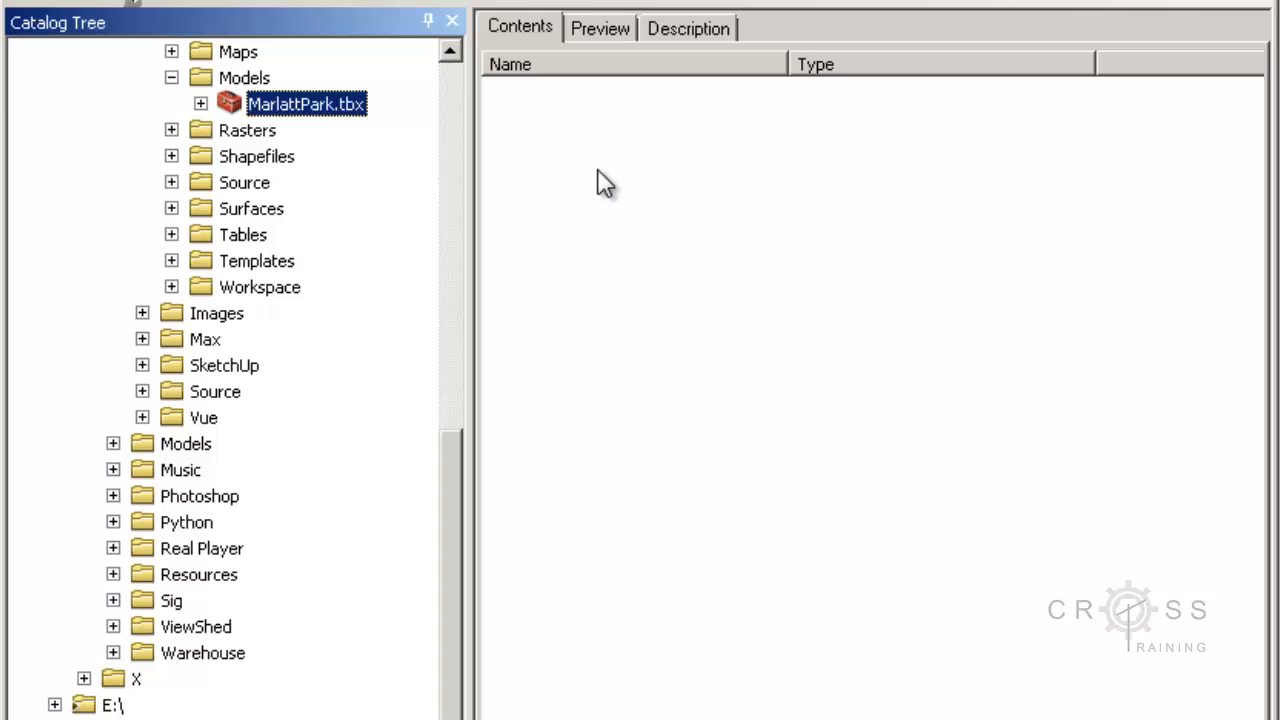
{"action": "right_click", "coordinate": [511, 112]}
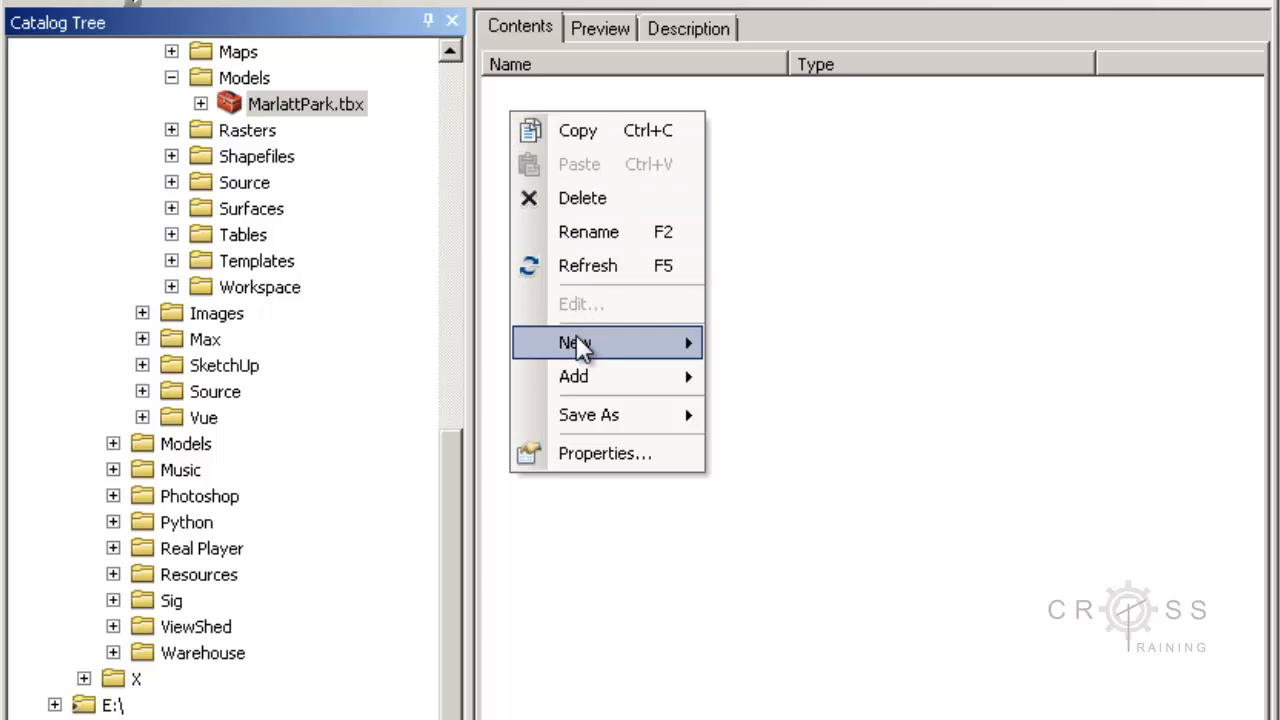
{"action": "mouse_move", "coordinate": [578, 343]}
{"action": "left_click", "coordinate": [752, 380]}
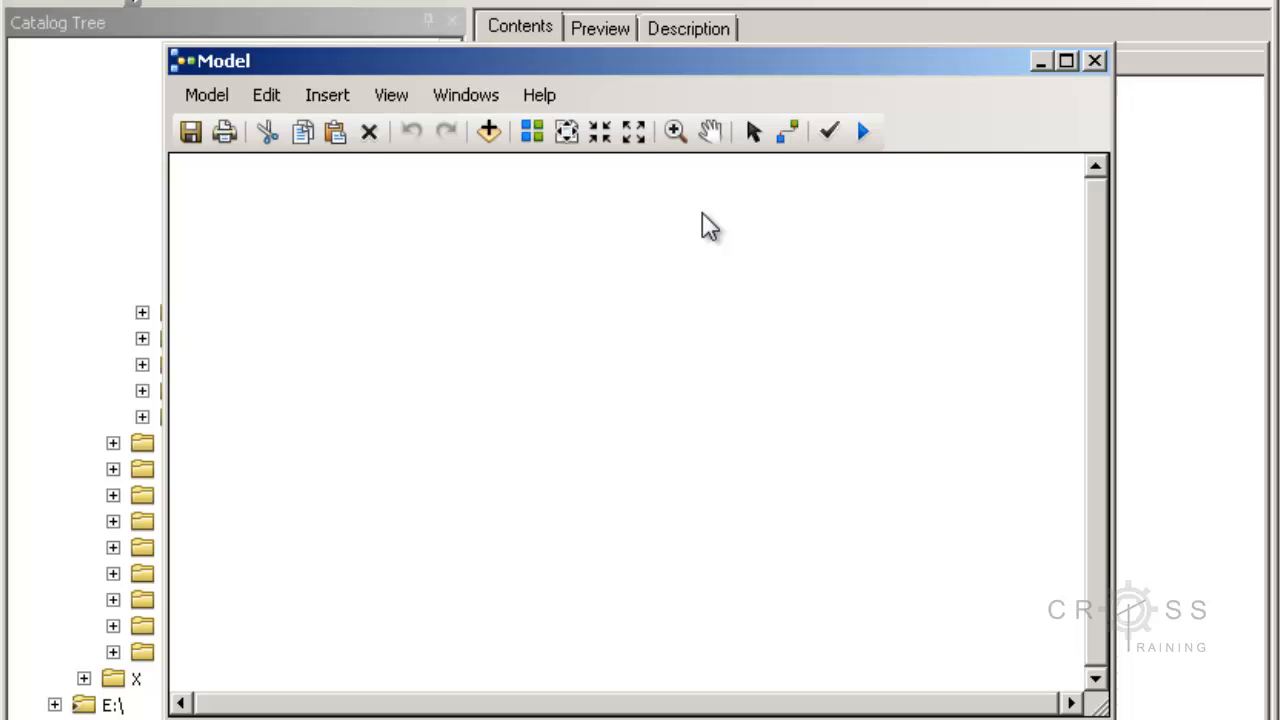
{"action": "left_click_drag", "start_coordinate": [672, 74], "coordinate": [680, 214]}
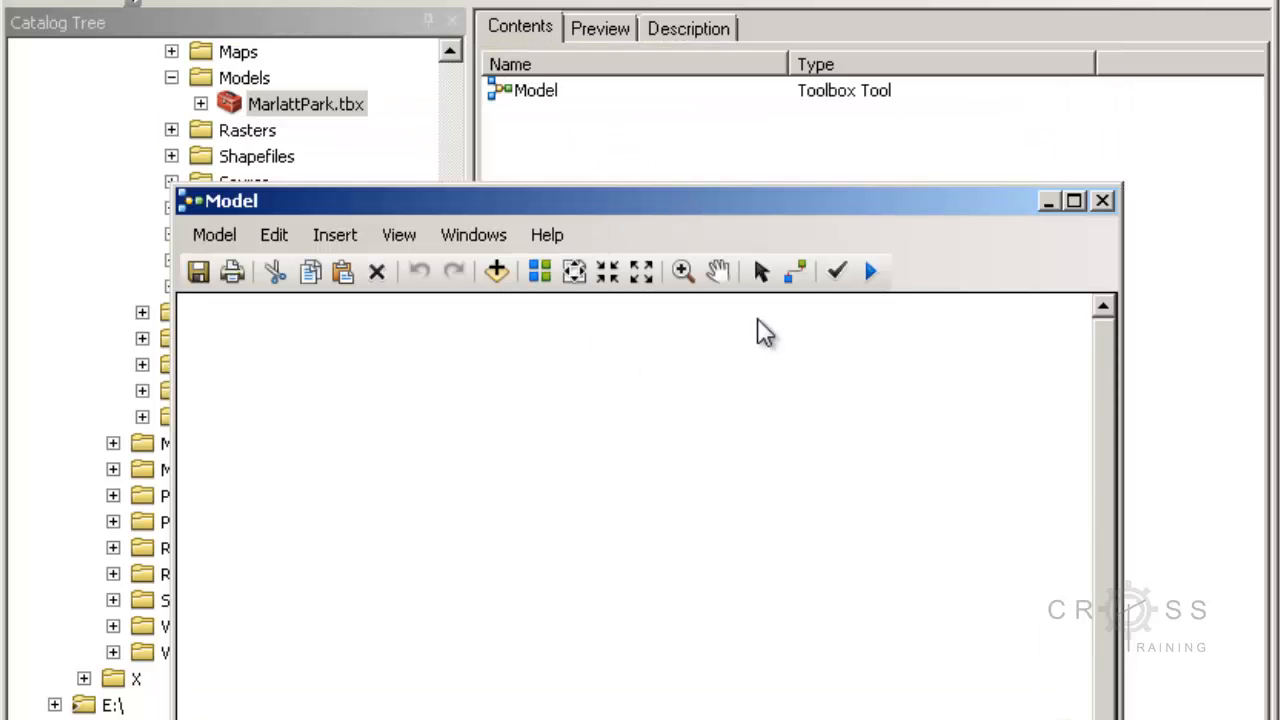
{"action": "left_click", "coordinate": [1103, 203]}
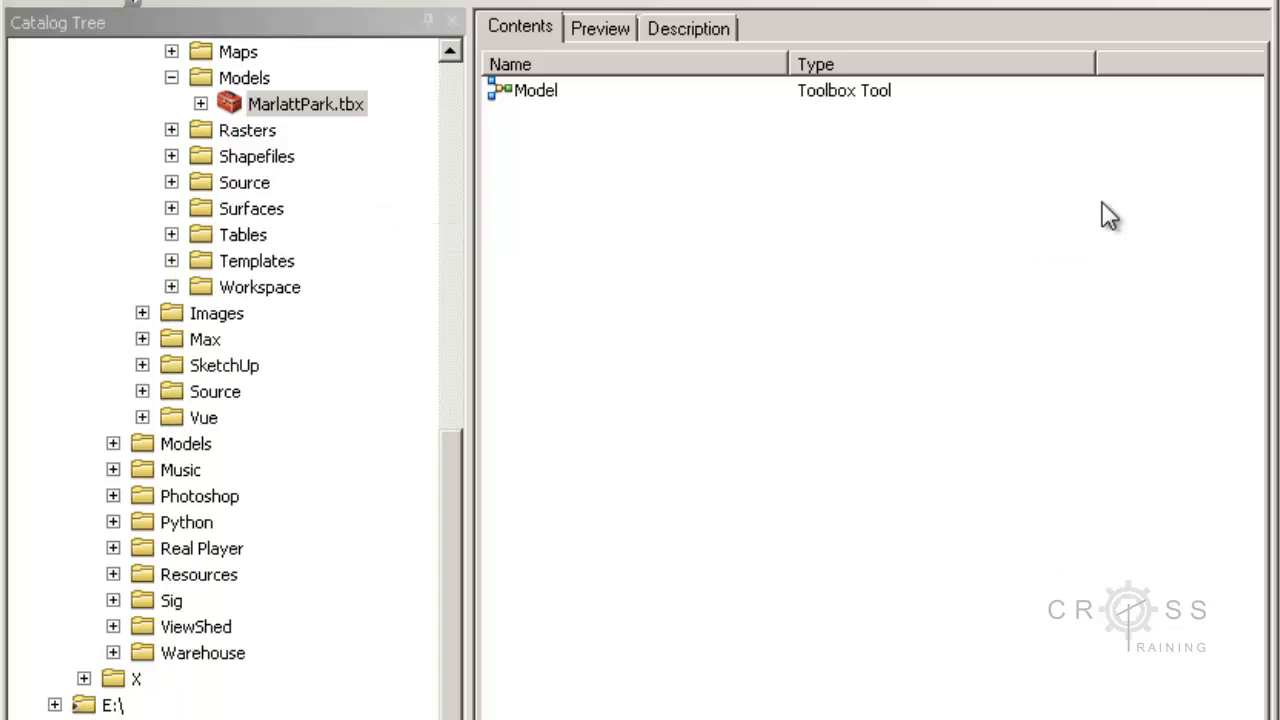
Rename the new model in the MarlattPark toolbox as SuitabilityAnalysis
{"action": "left_click", "coordinate": [334, 106]}
{"action": "left_click", "coordinate": [549, 101]}
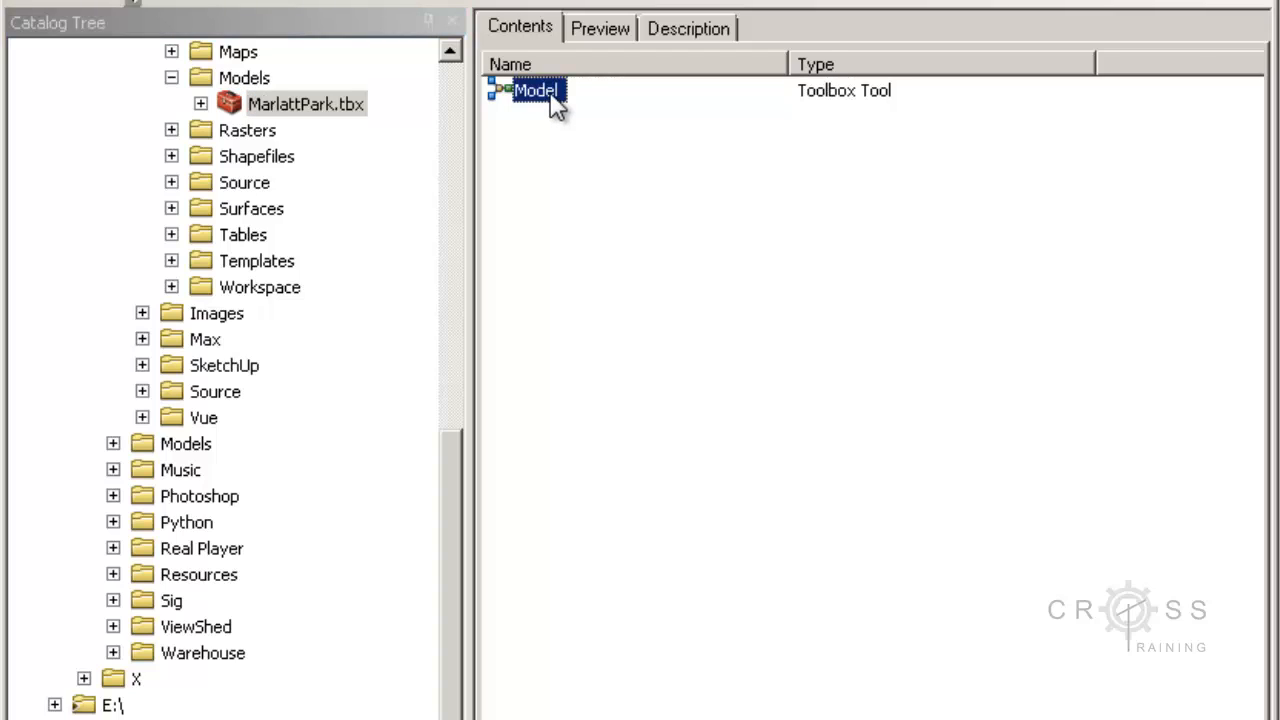
{"action": "right_click", "coordinate": [556, 103]}
{"action": "left_click", "coordinate": [579, 325]}
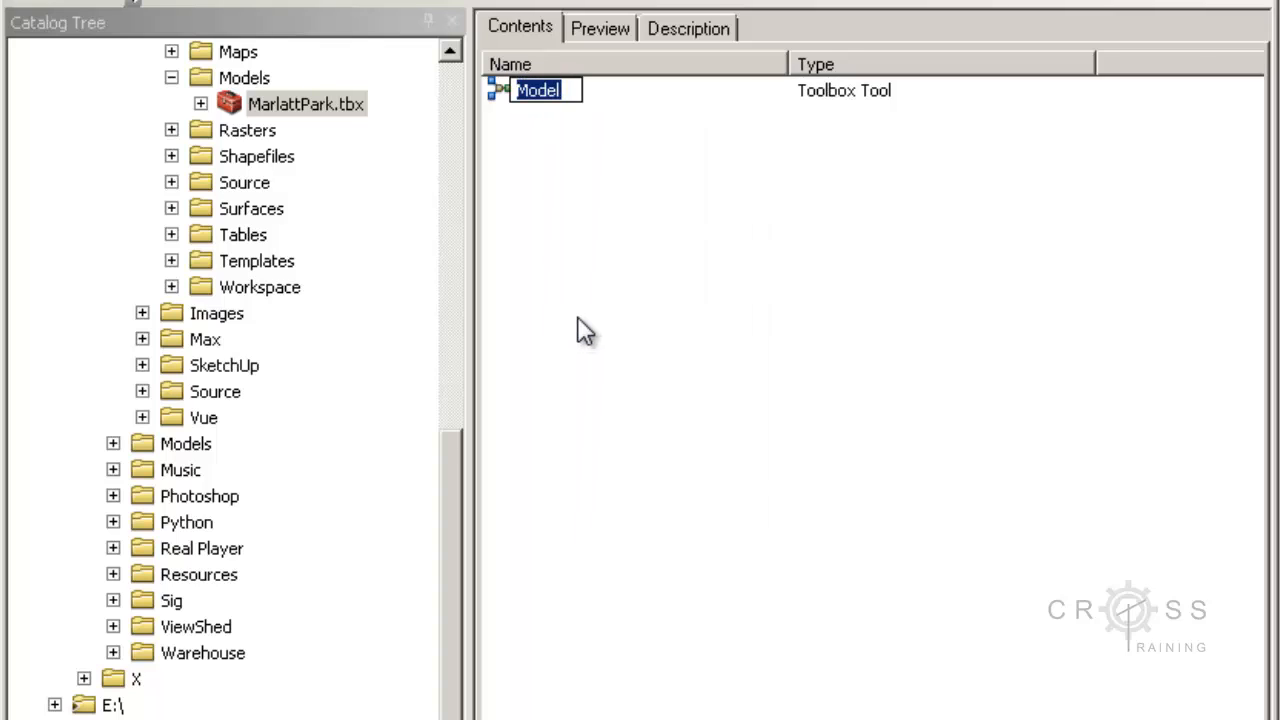
{"action": "type", "text": "Suitabi"}
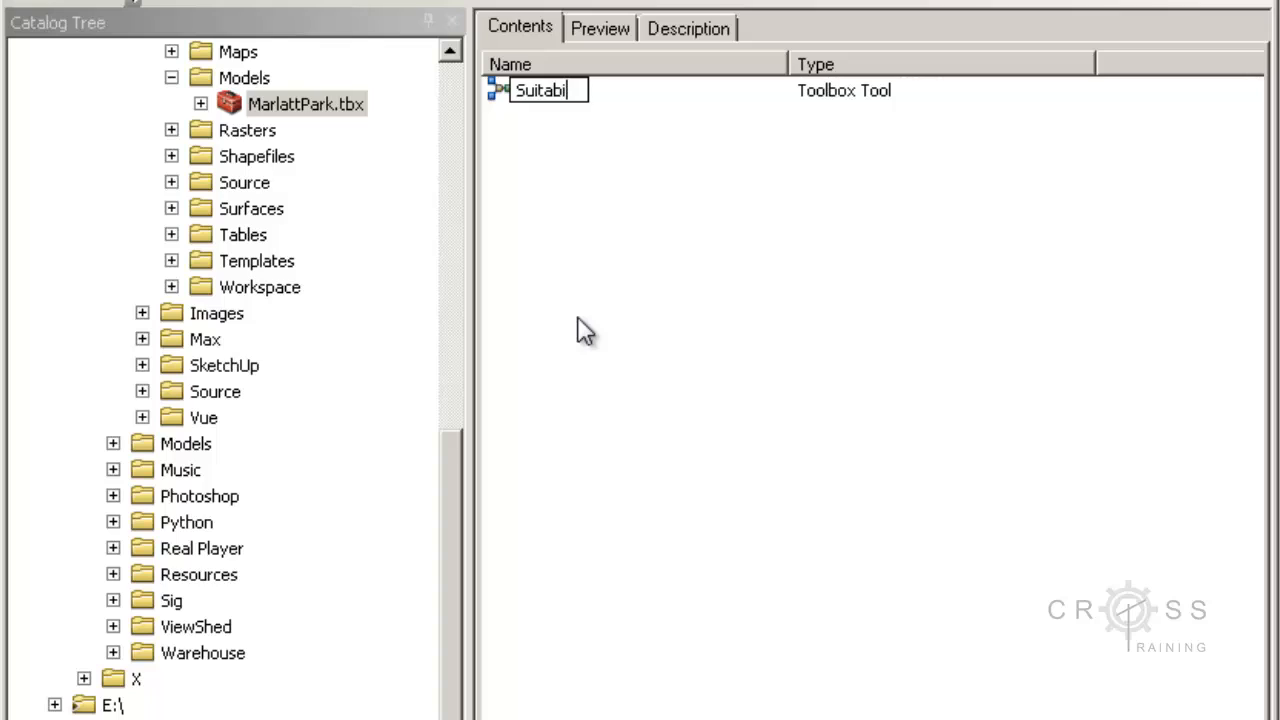
{"action": "type", "text": "lityAnalysis"}
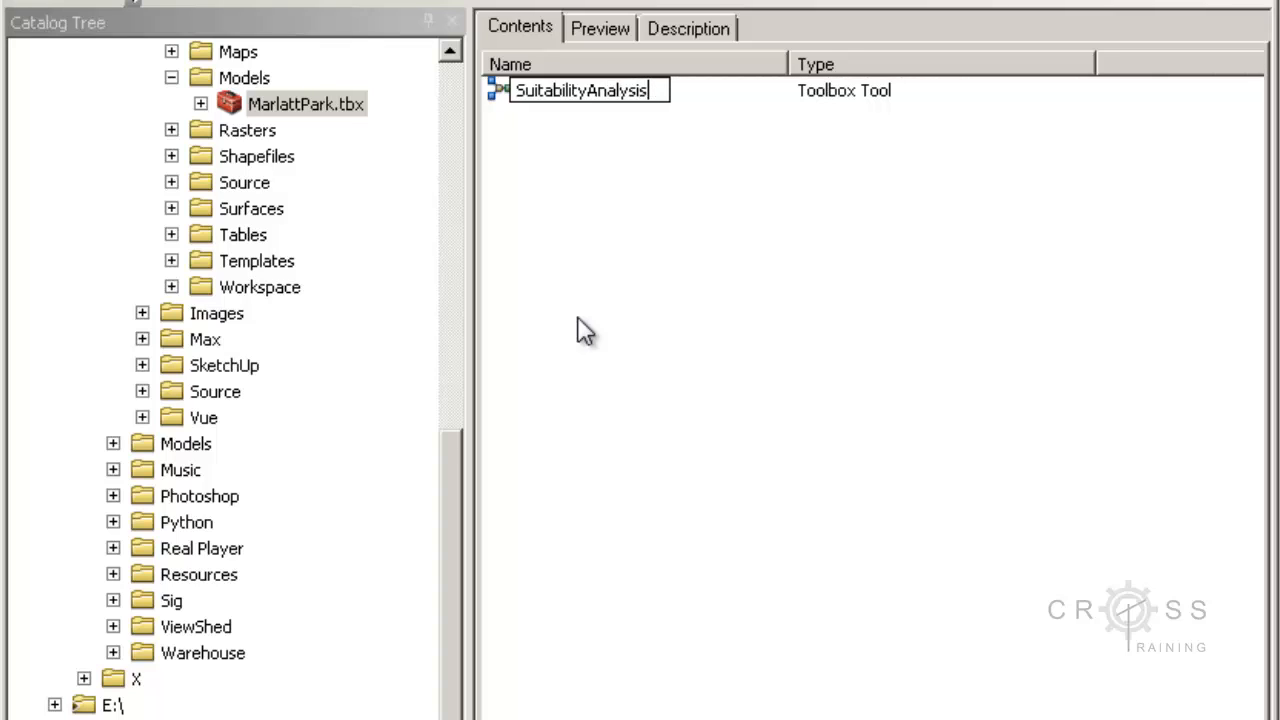
{"action": "left_click", "coordinate": [620, 268]}
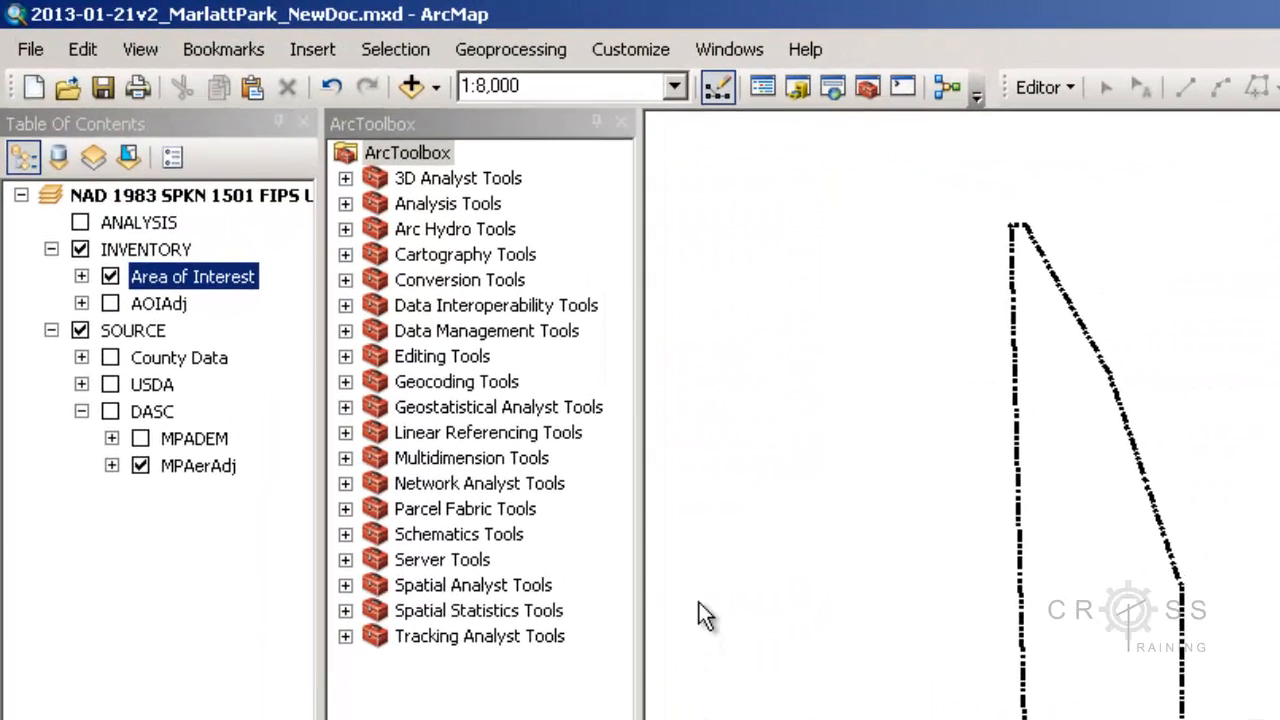
Switch to ArcMap and add the MarlattPark.tbx toolbox from the project's Models folder to ArcToolbox
{"action": "left_click", "coordinate": [427, 120]}
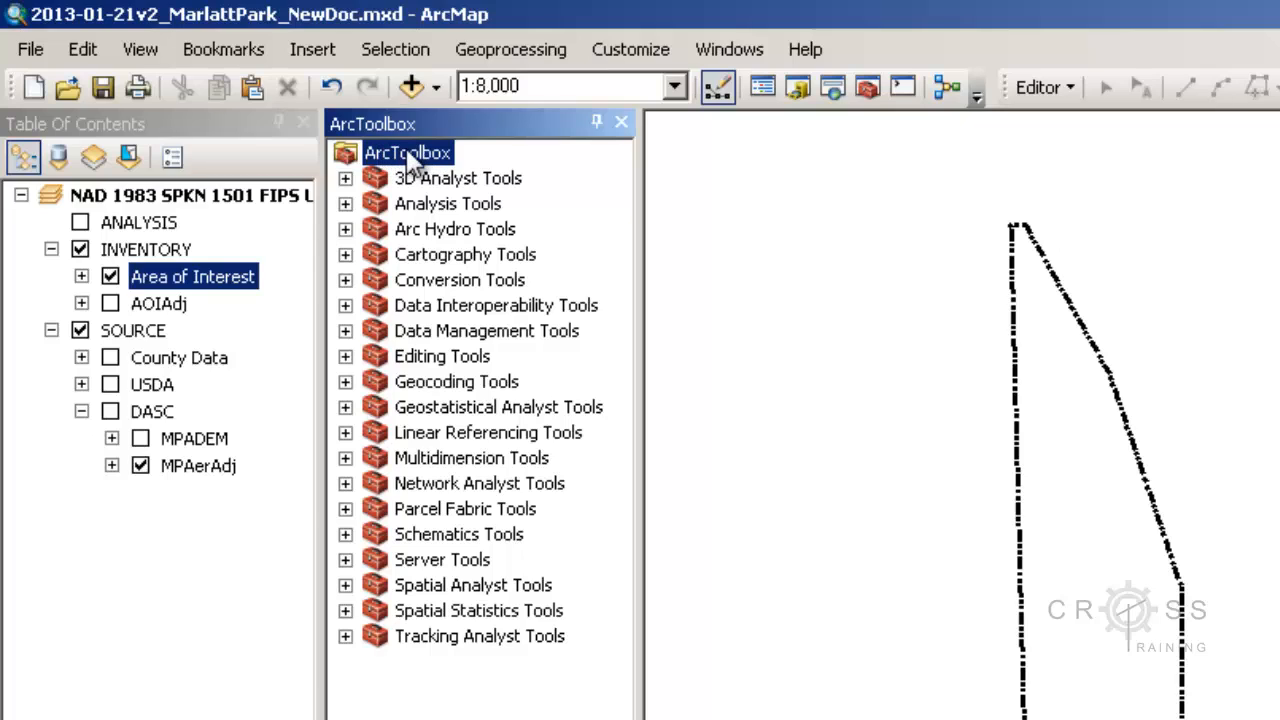
{"action": "right_click", "coordinate": [446, 163]}
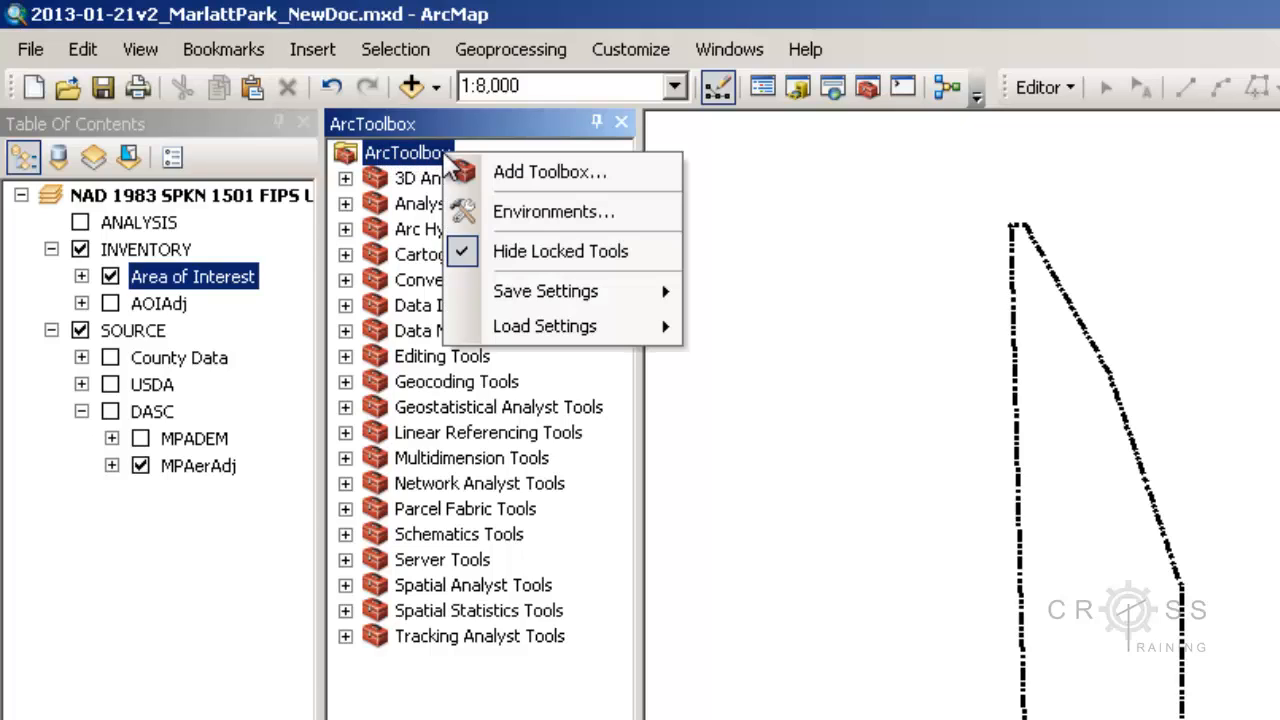
{"action": "left_click", "coordinate": [525, 174]}
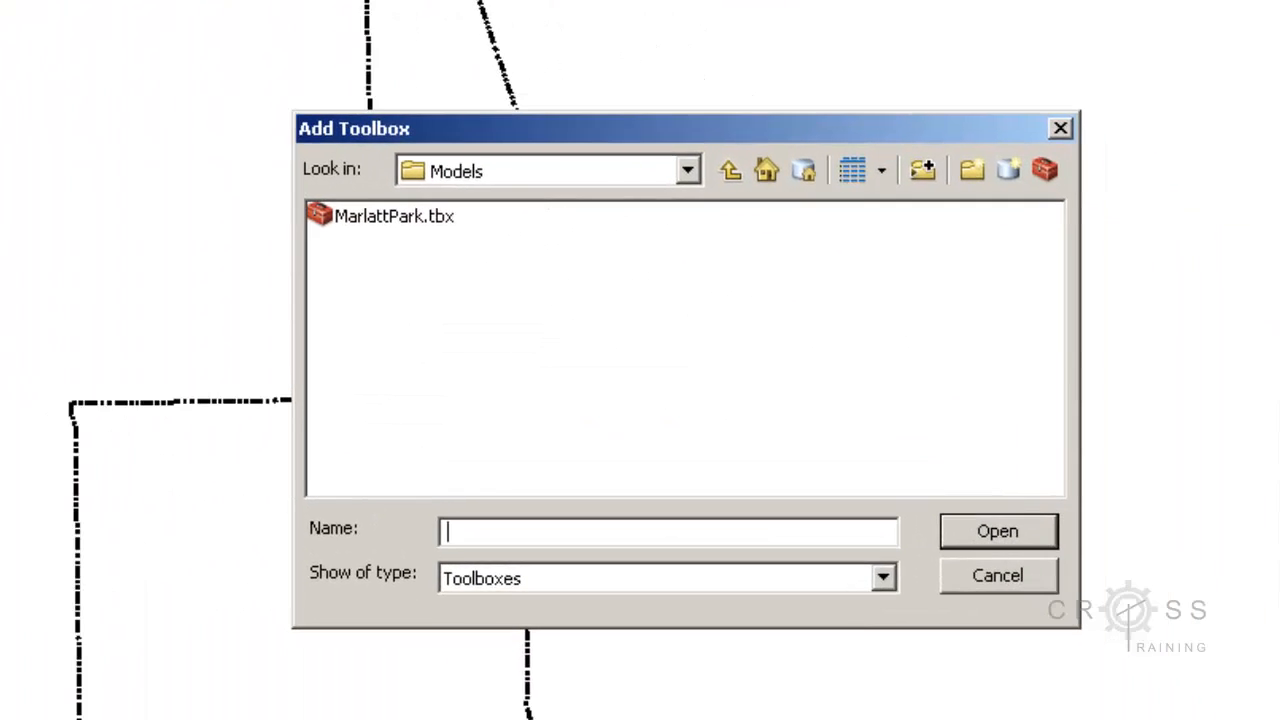
{"action": "left_click", "coordinate": [687, 171]}
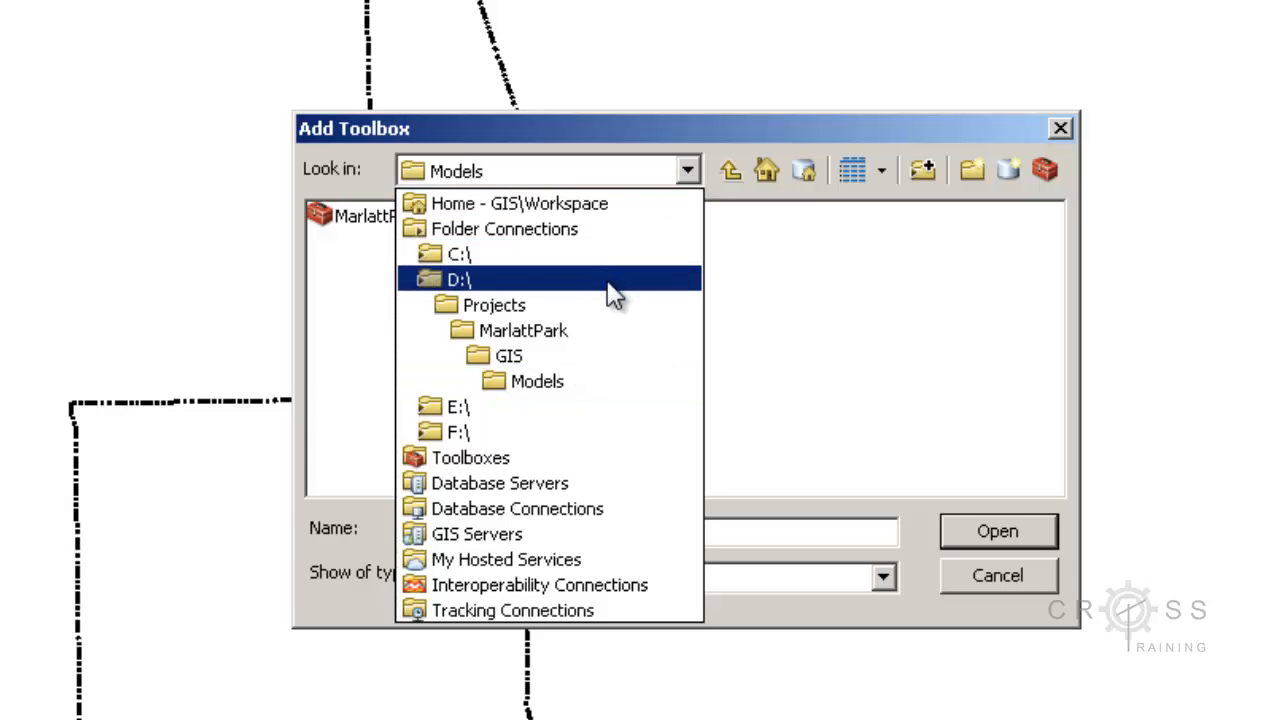
{"action": "left_click", "coordinate": [622, 382]}
{"action": "left_click", "coordinate": [396, 230]}
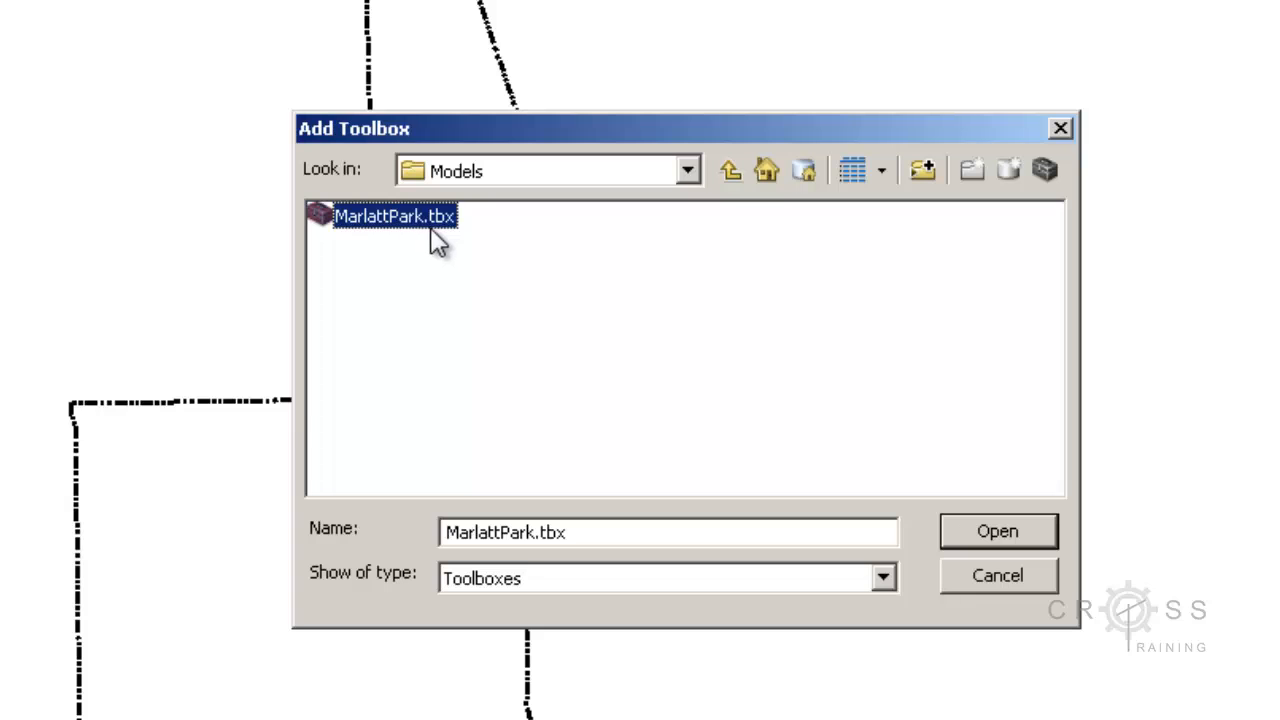
{"action": "left_click", "coordinate": [979, 529]}
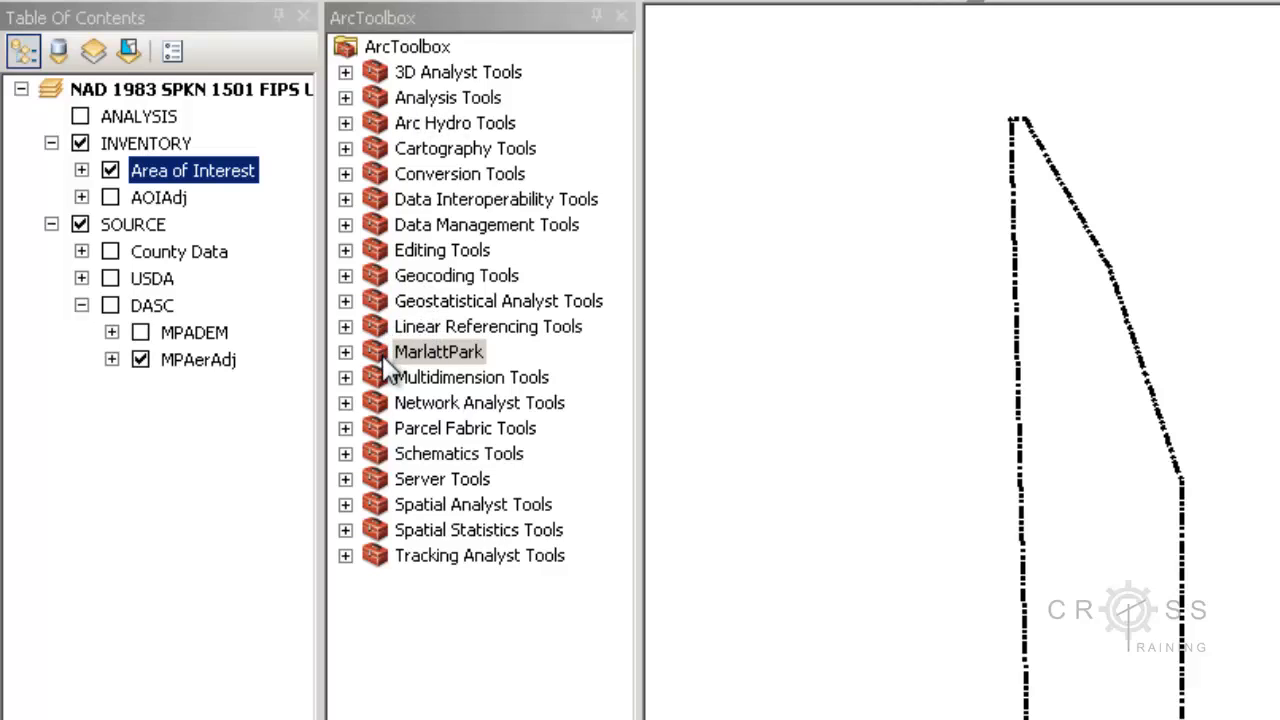
Expand the MarlattPark toolbox in ArcToolbox and open its SuitabilityAnalysis model for editing
{"action": "left_click", "coordinate": [422, 355]}
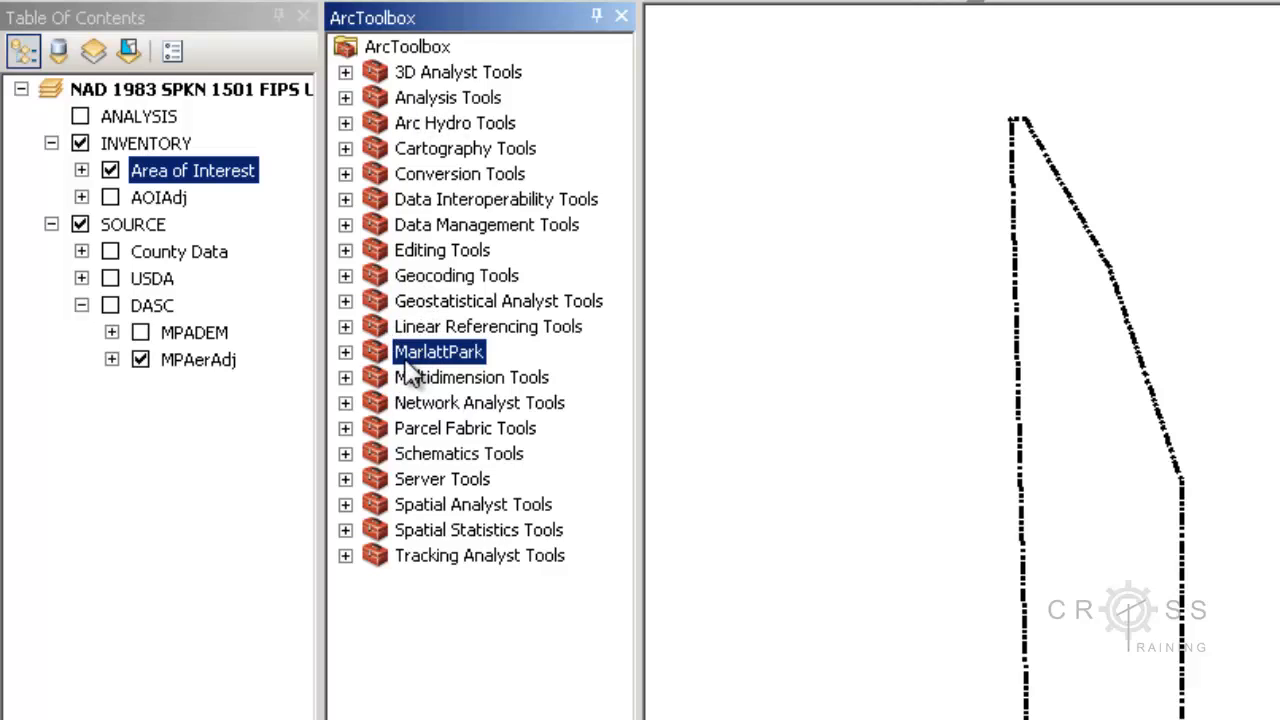
{"action": "left_click", "coordinate": [345, 353]}
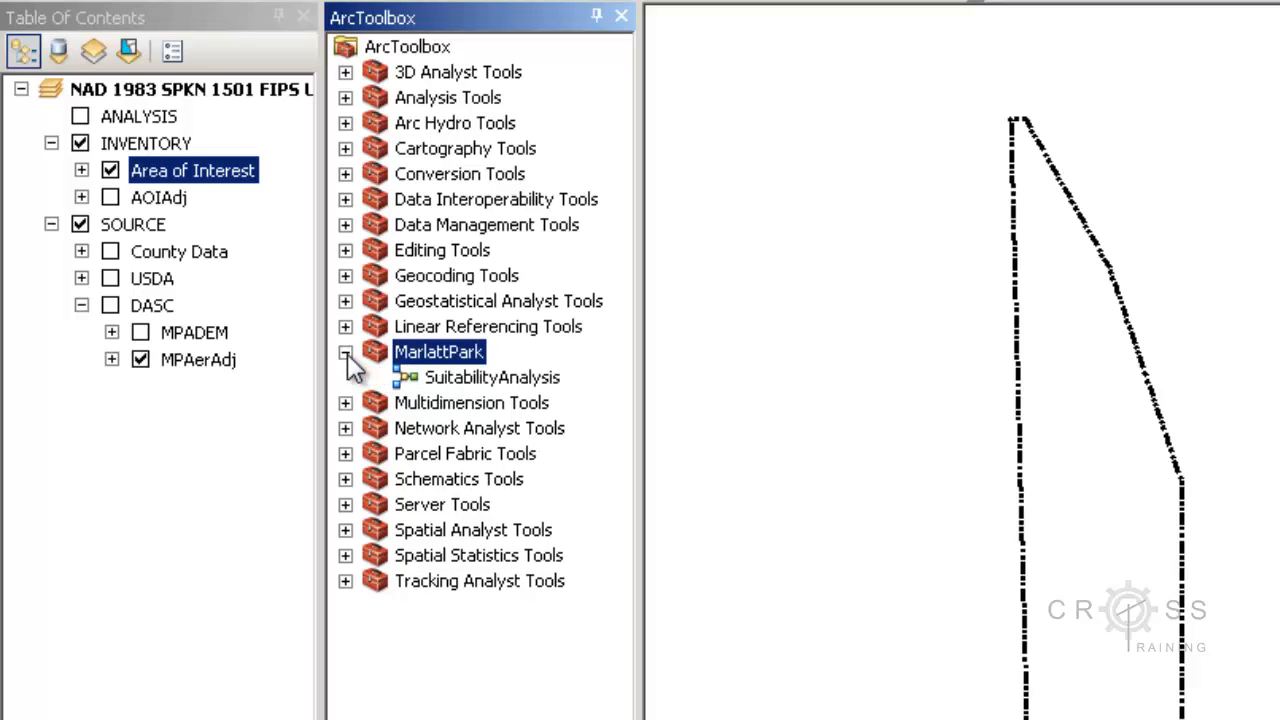
{"action": "left_click", "coordinate": [458, 377]}
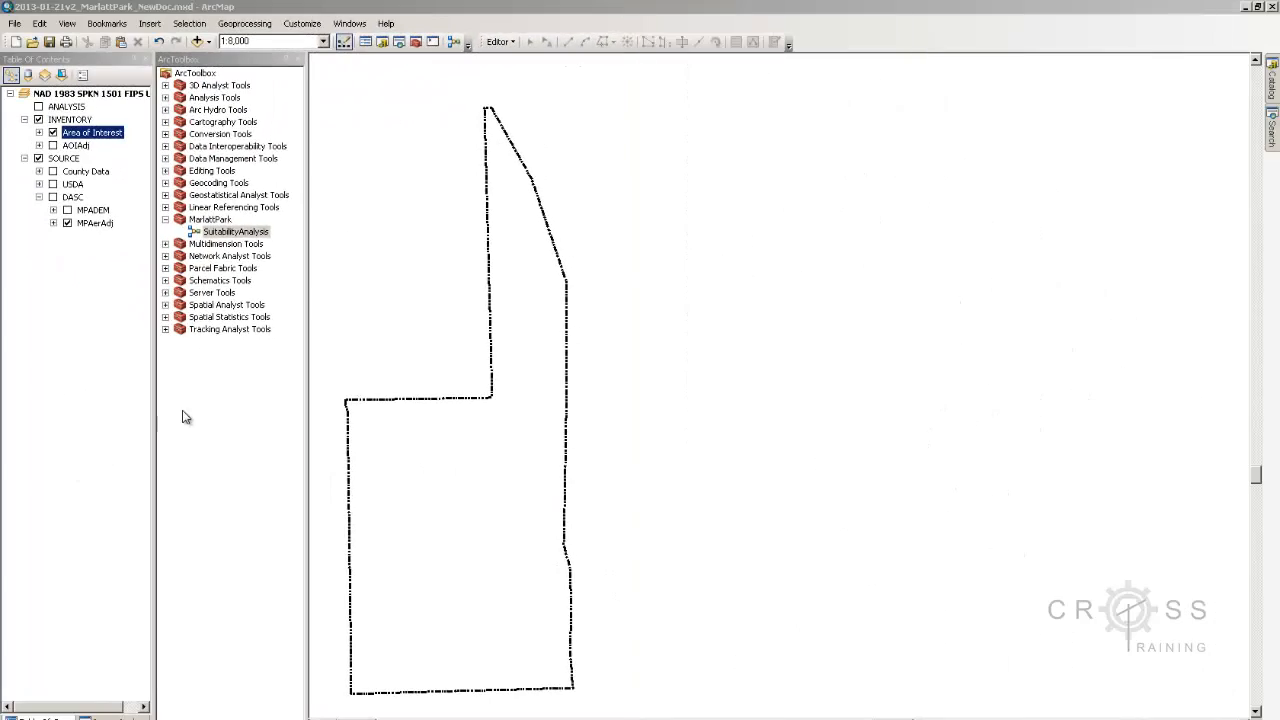
{"action": "left_click", "coordinate": [230, 232]}
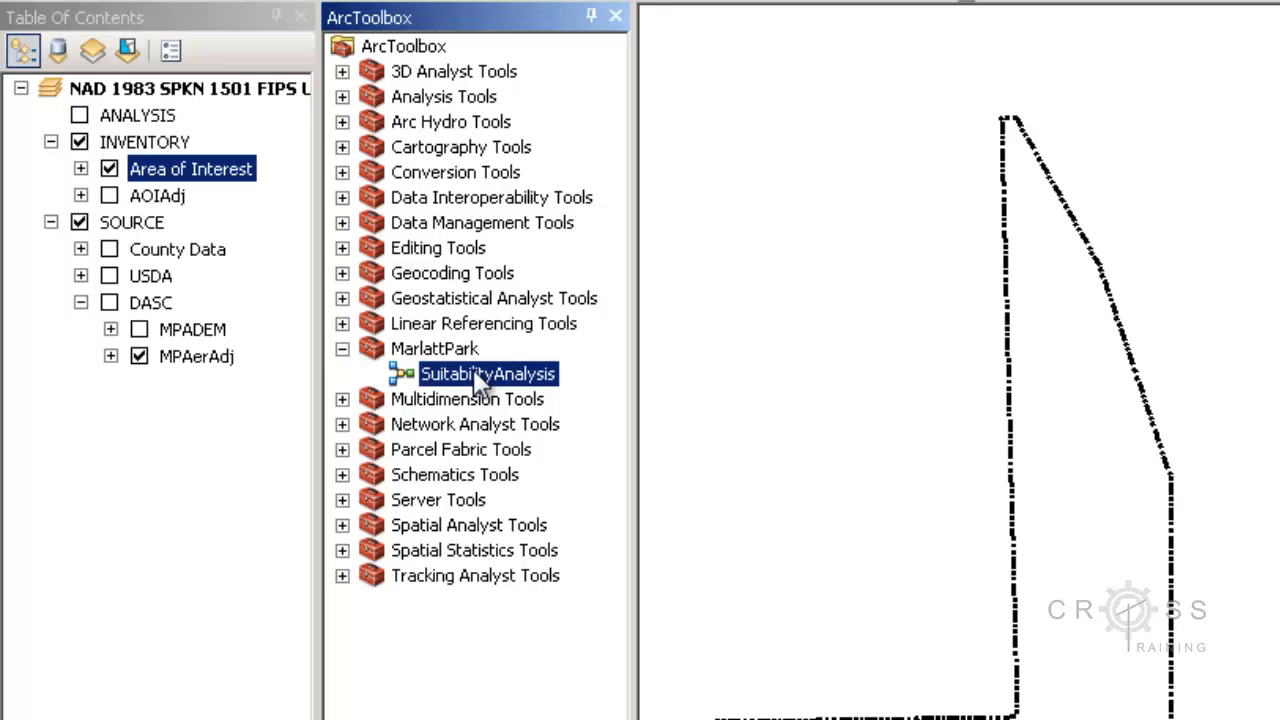
{"action": "right_click", "coordinate": [540, 378]}
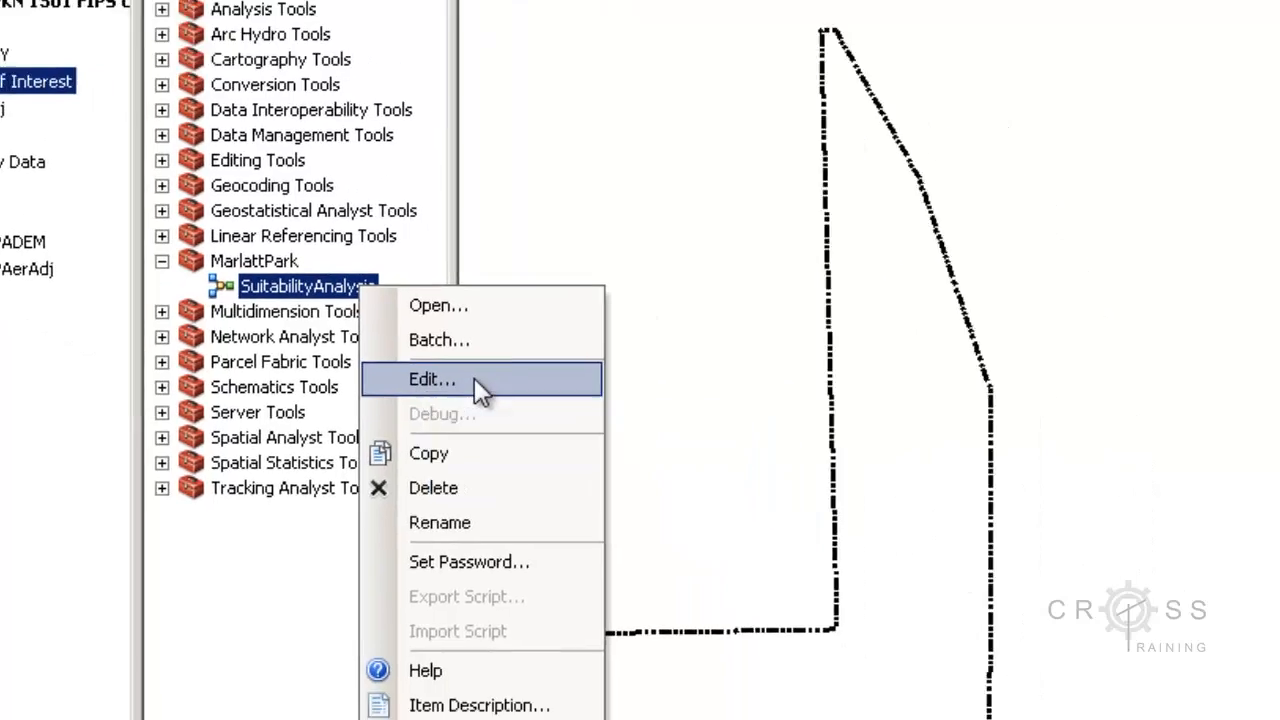
{"action": "left_click", "coordinate": [476, 382]}
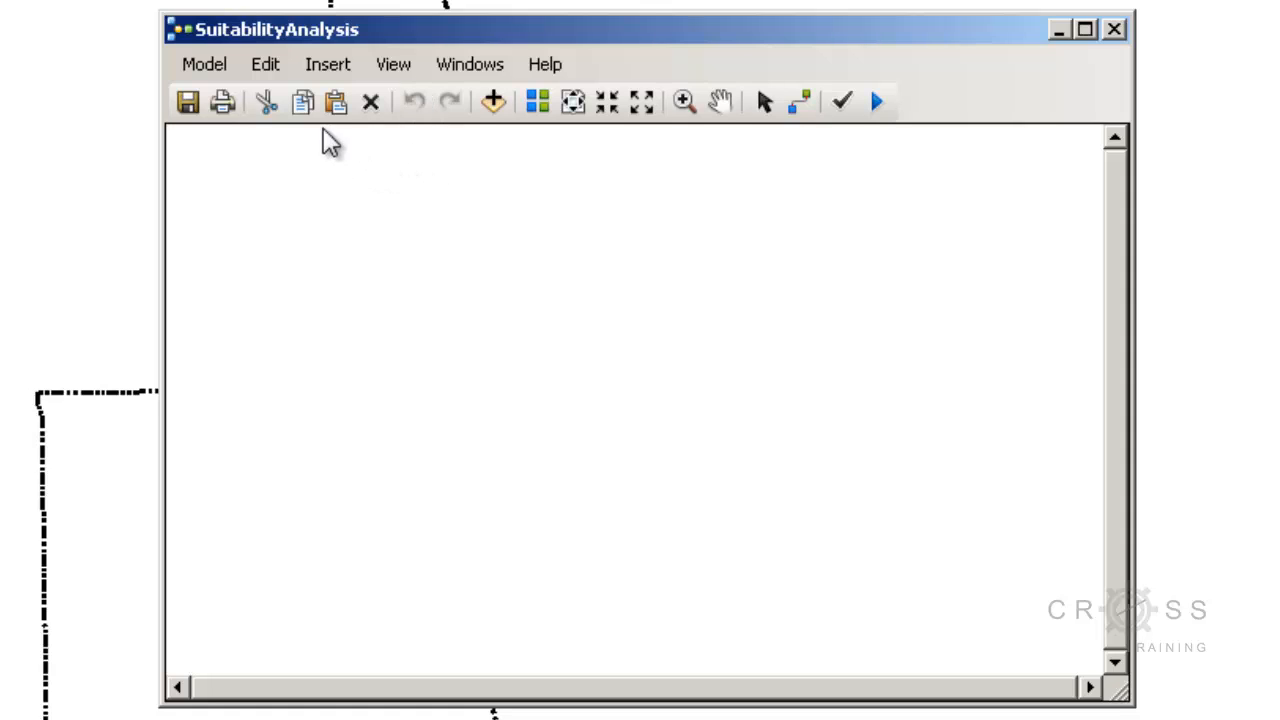
{"action": "left_click", "coordinate": [208, 67]}
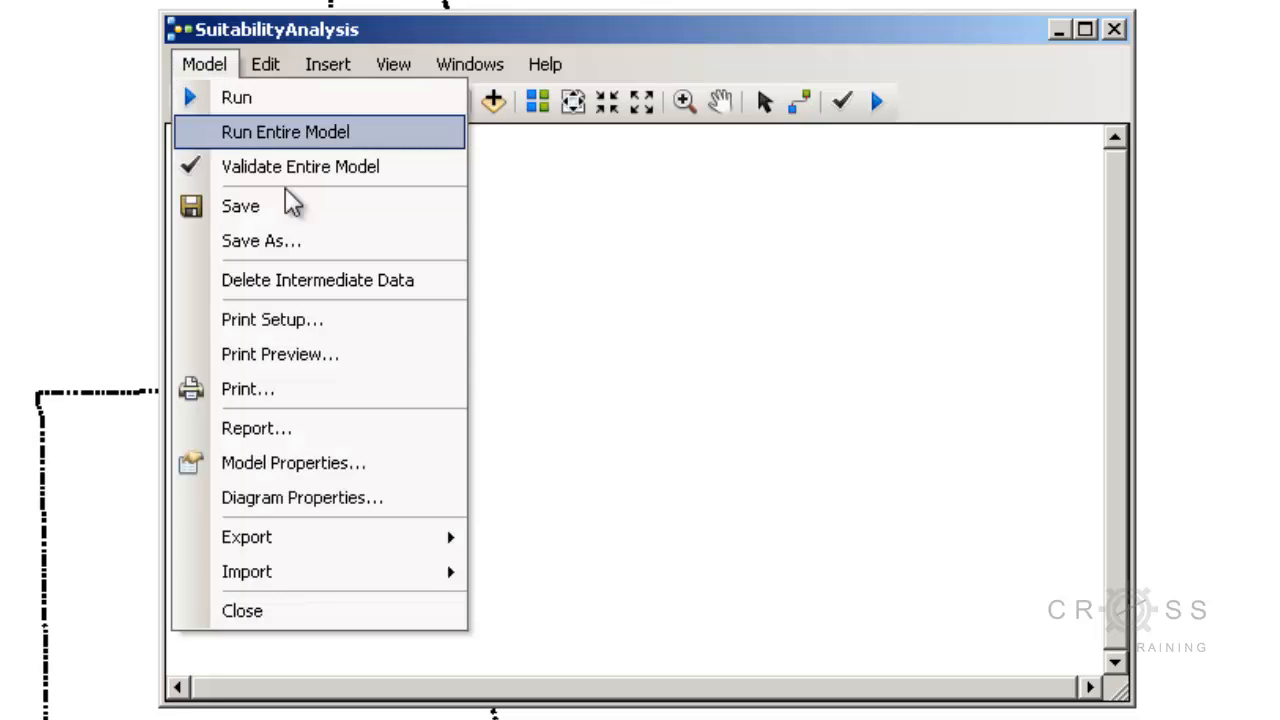
{"action": "mouse_move", "coordinate": [392, 535]}
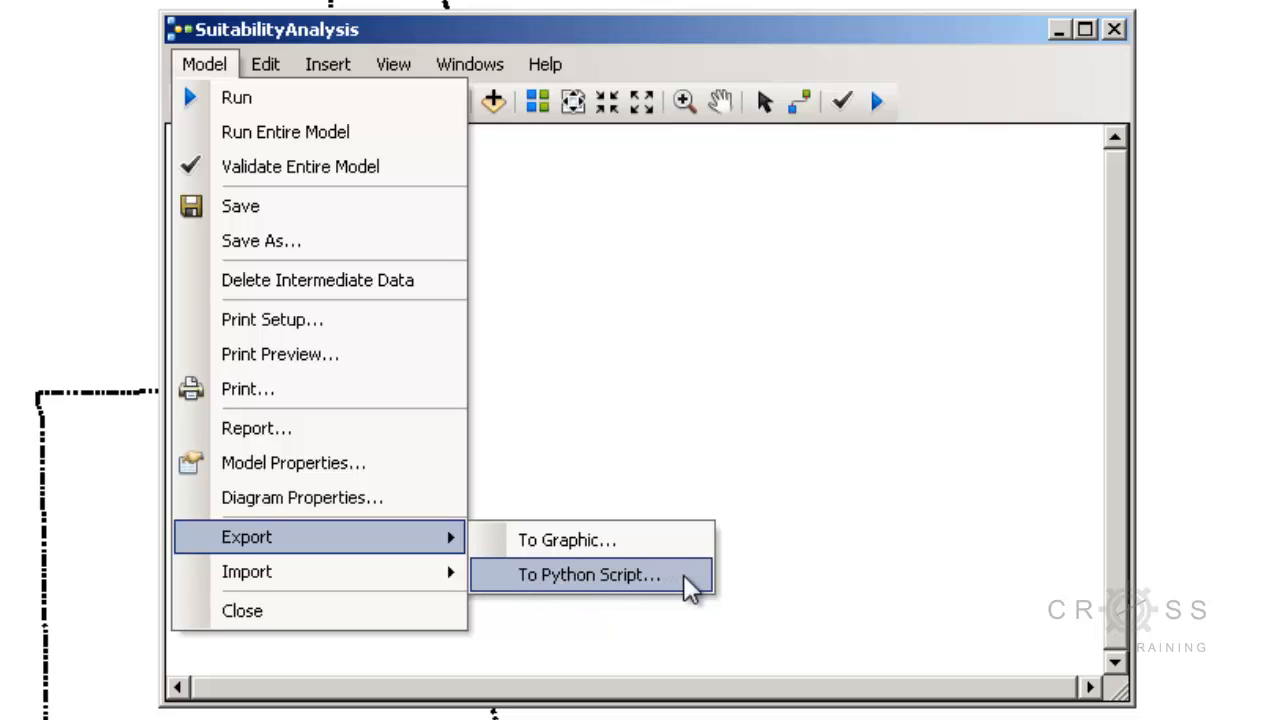
{"action": "left_click", "coordinate": [738, 417]}
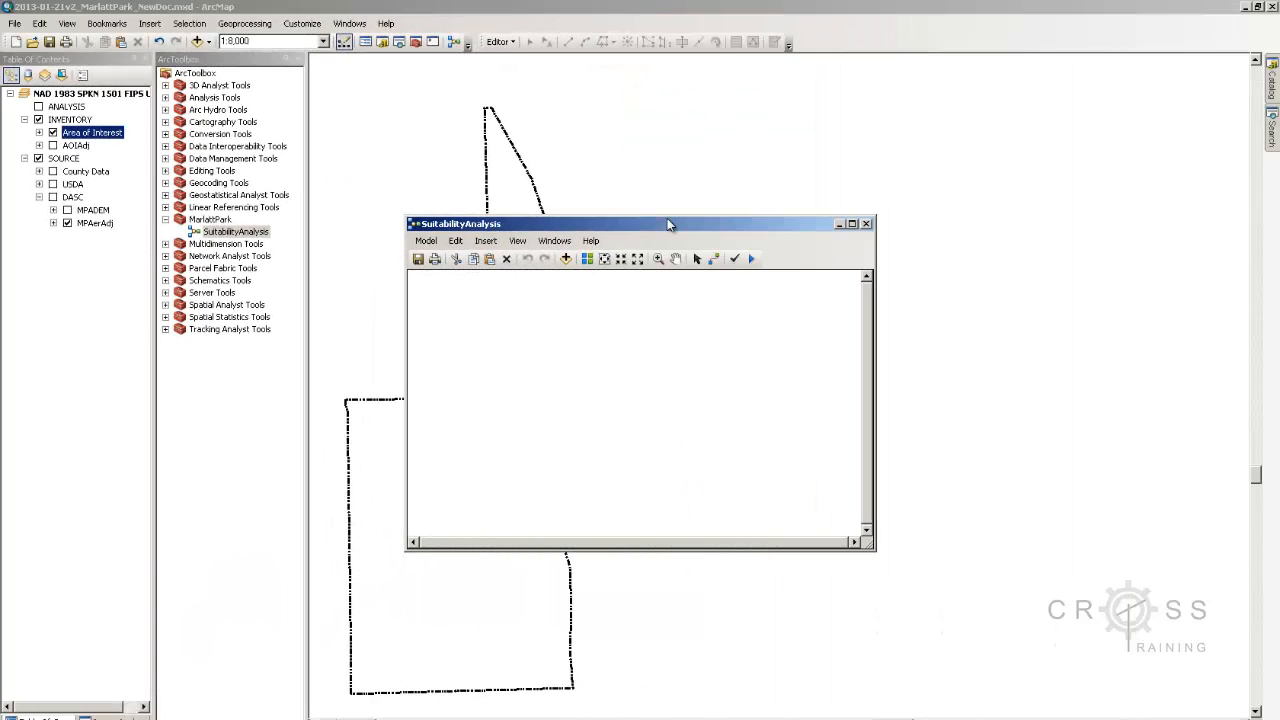
{"action": "left_click", "coordinate": [427, 241]}
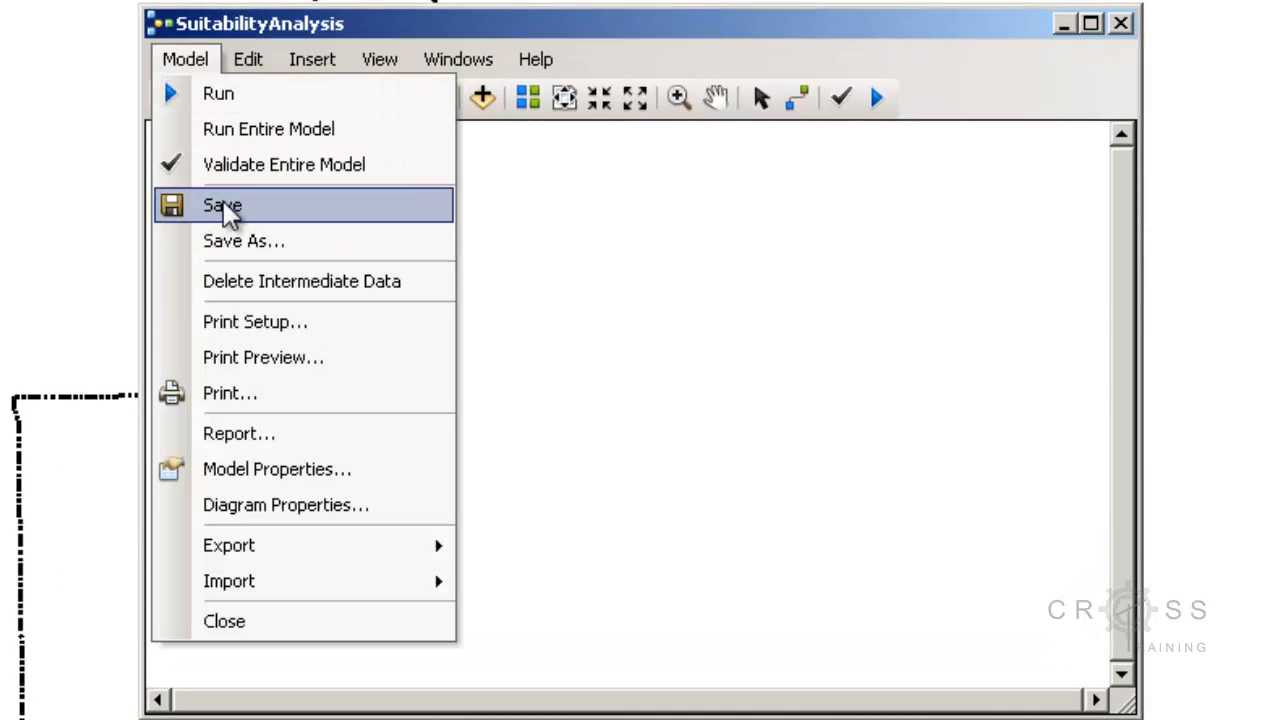
{"action": "left_click", "coordinate": [632, 240]}
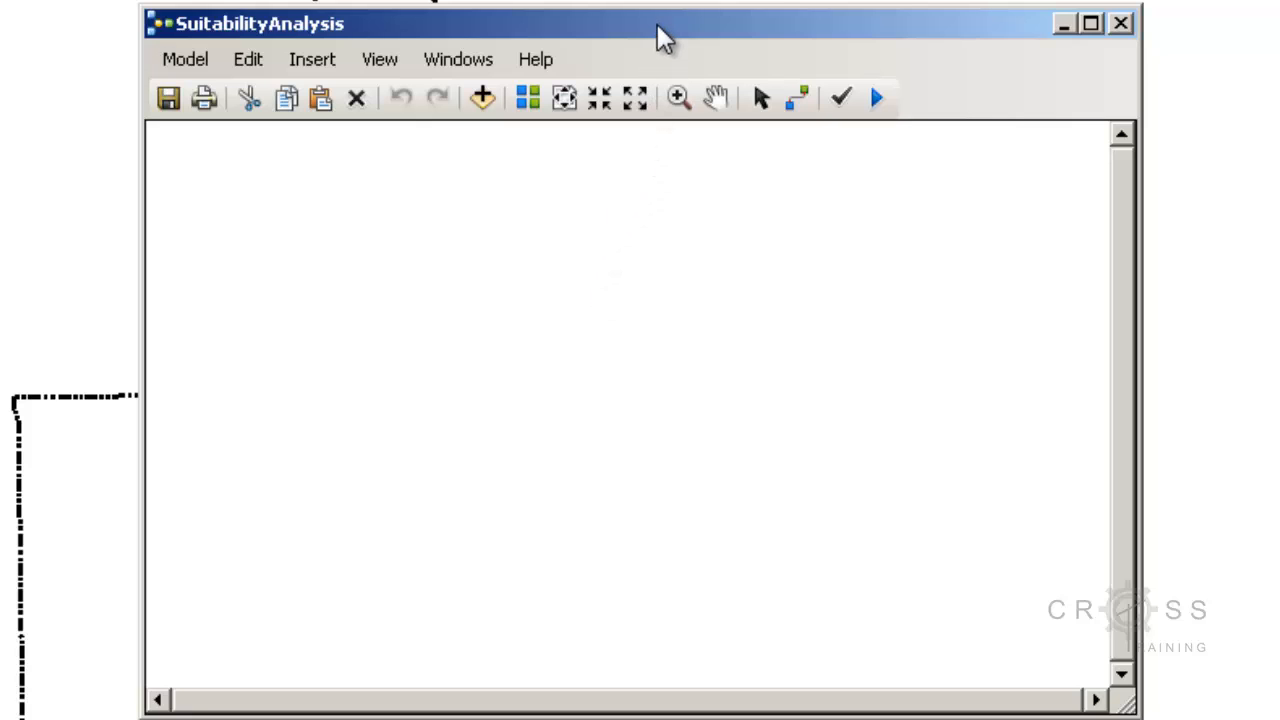
Move the SuitabilityAnalysis model window over the map, closer to the ArcToolbox tree
{"action": "left_click_drag", "start_coordinate": [654, 37], "coordinate": [528, 22]}
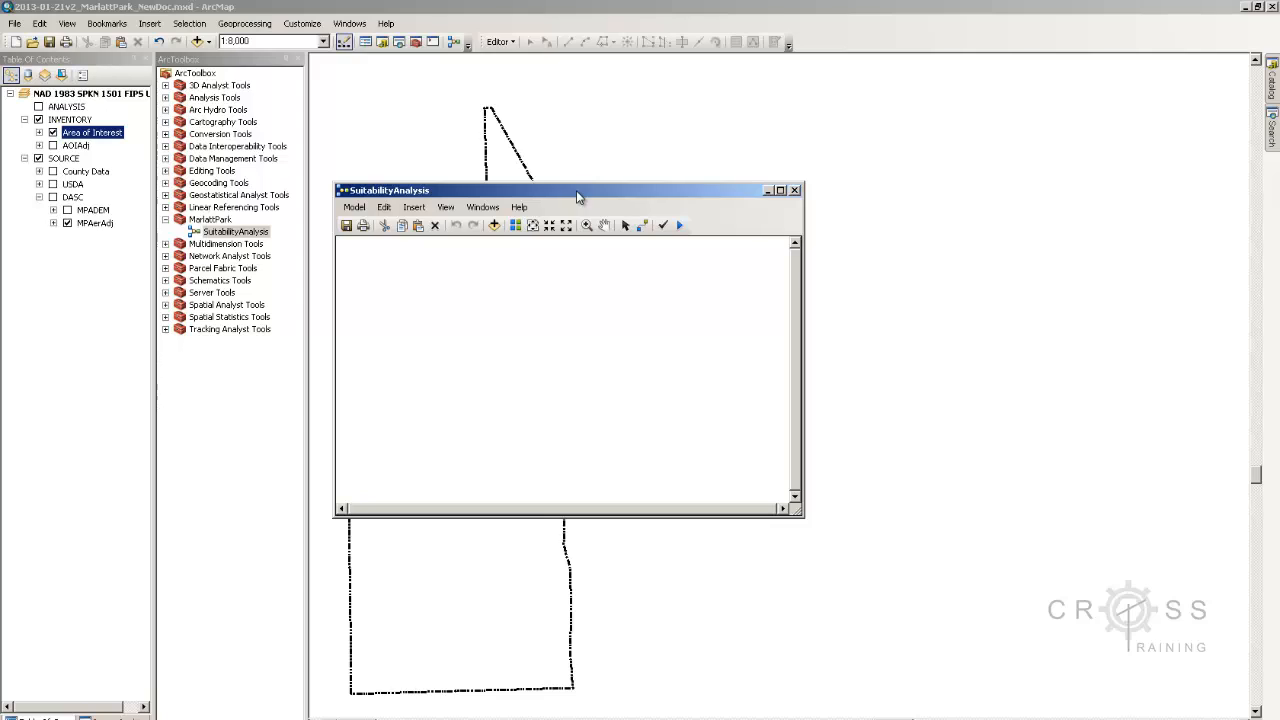